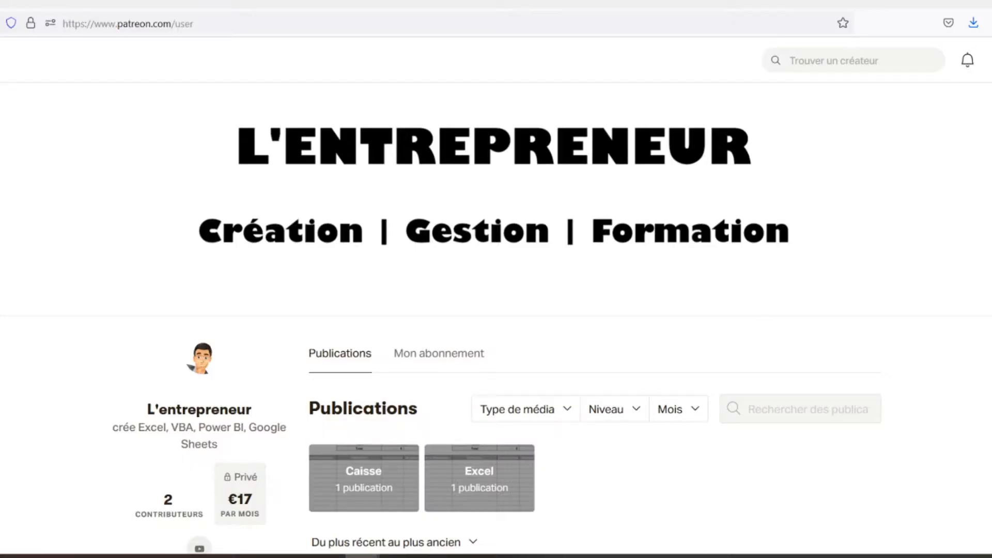
Look through the publications on L'entrepreneur's Patreon page, including the Feuilles de caisse post and its caisse.xlsx attachment
{"action": "scroll", "coordinate": [496, 310], "scroll_direction": "down", "scroll_amount": 3}
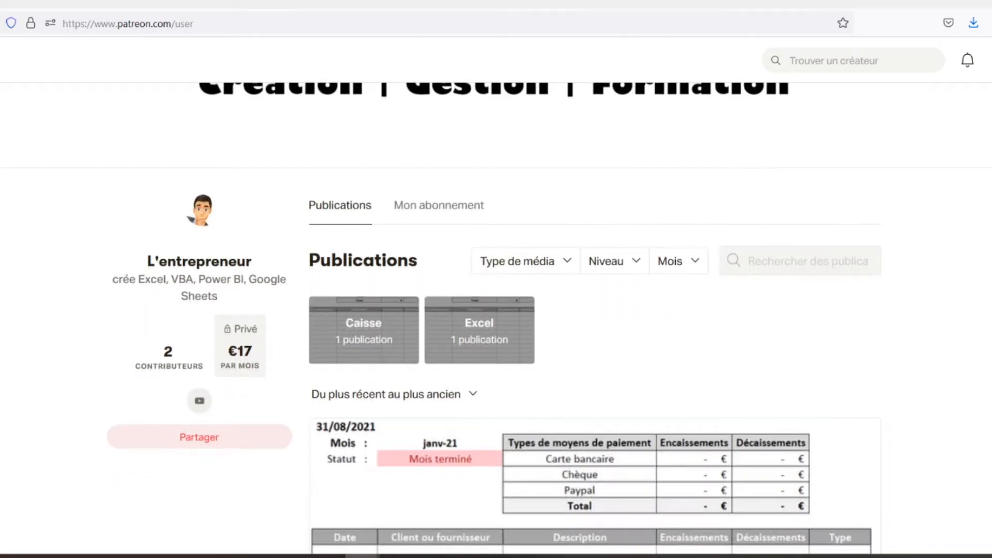
{"action": "scroll", "coordinate": [496, 310], "scroll_direction": "down", "scroll_amount": 2}
{"action": "scroll", "coordinate": [496, 310], "scroll_direction": "down", "scroll_amount": 2}
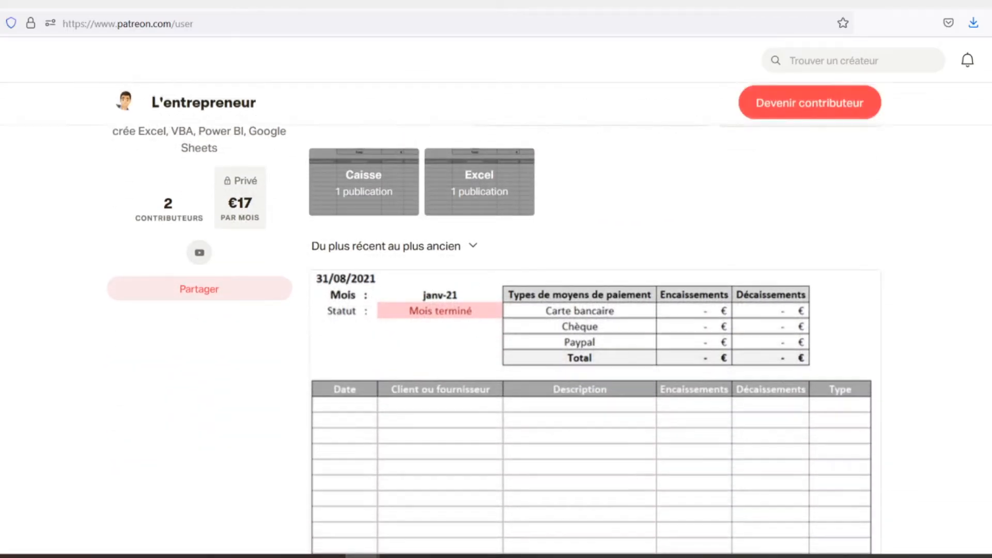
{"action": "scroll", "coordinate": [496, 310], "scroll_direction": "down", "scroll_amount": 2}
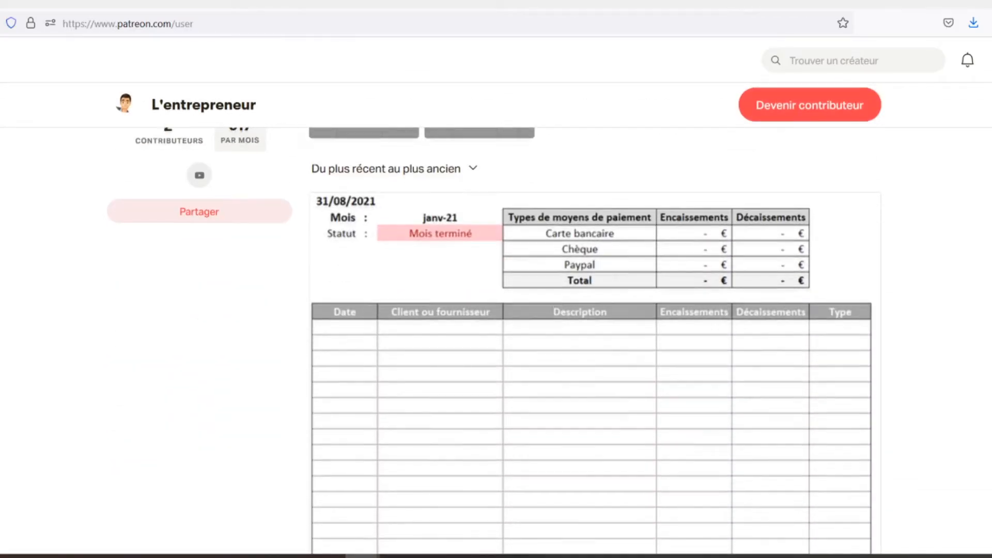
{"action": "scroll", "coordinate": [496, 310], "scroll_direction": "down", "scroll_amount": 2}
{"action": "scroll", "coordinate": [496, 310], "scroll_direction": "down", "scroll_amount": 2}
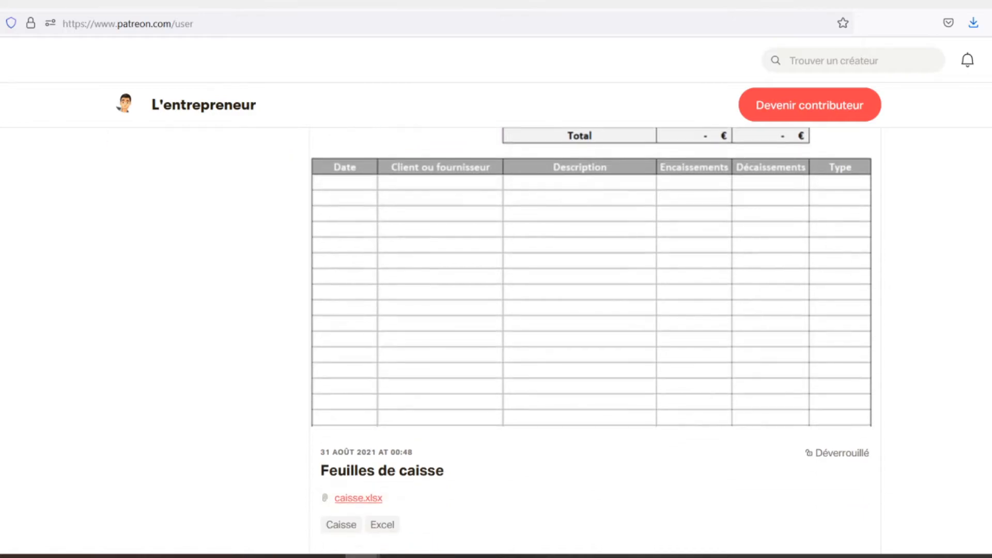
{"action": "scroll", "coordinate": [591, 341], "scroll_direction": "down", "scroll_amount": 2}
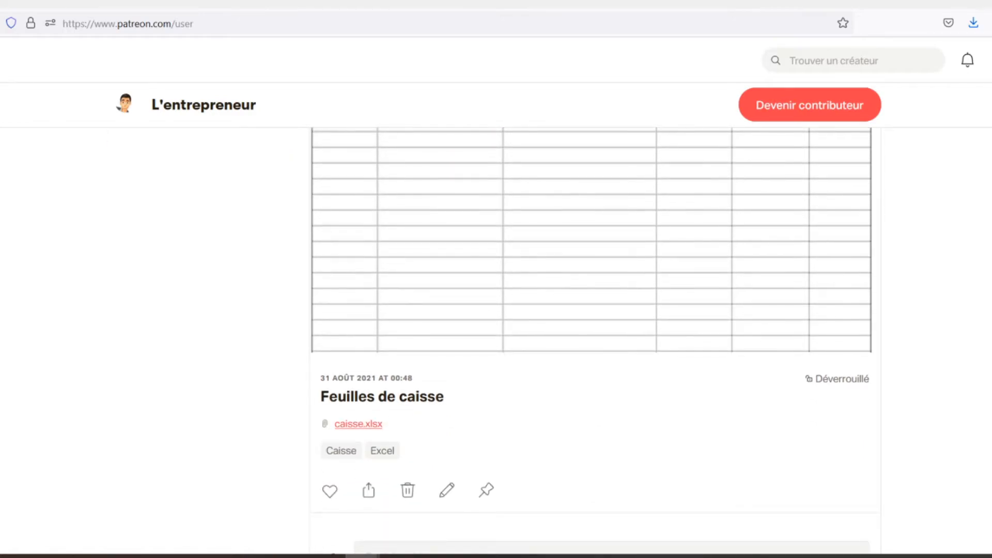
{"action": "scroll", "coordinate": [591, 340], "scroll_direction": "down", "scroll_amount": 2}
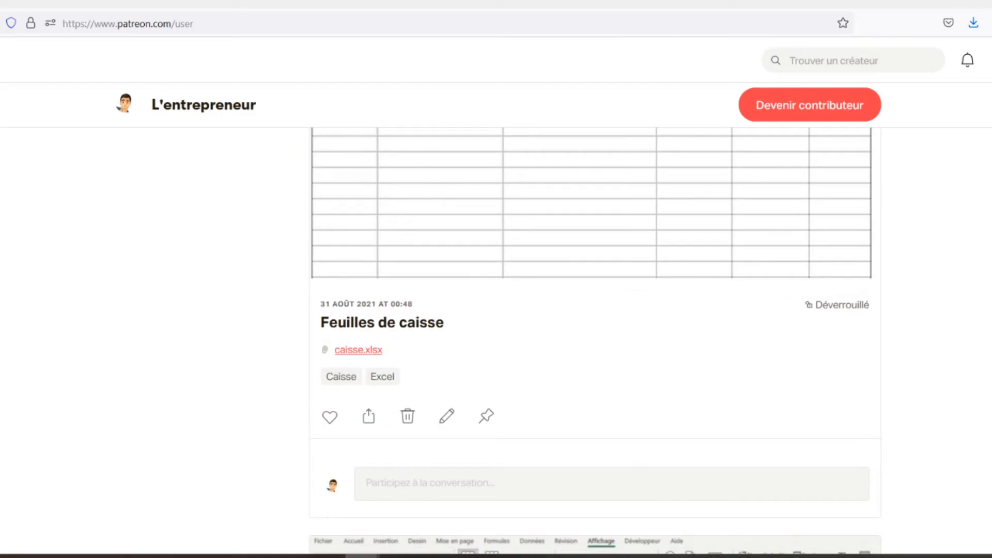
{"action": "scroll", "coordinate": [591, 341], "scroll_direction": "down", "scroll_amount": 2}
{"action": "scroll", "coordinate": [594, 340], "scroll_direction": "down", "scroll_amount": 2}
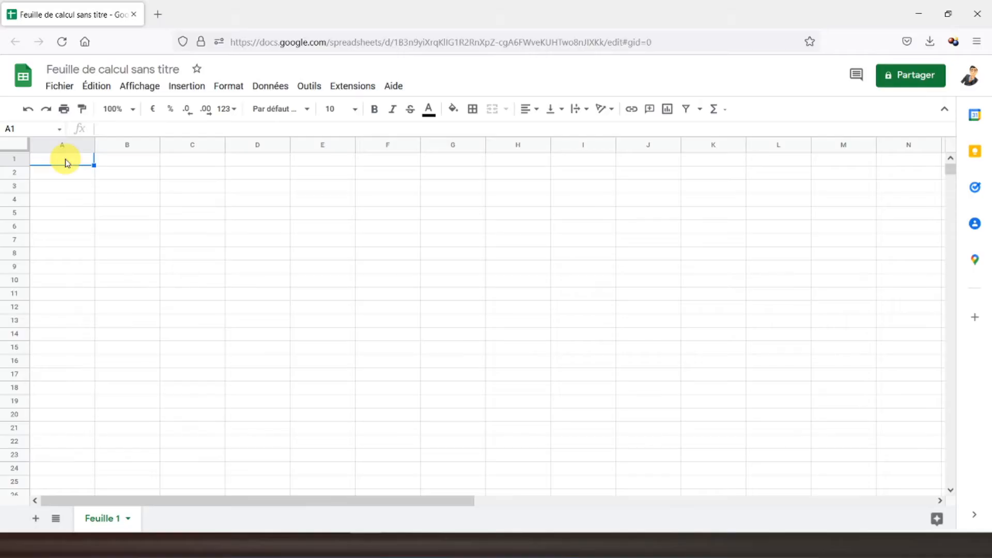
Enter the title "Gestionnaire de projet" in cell A1 and rename the sheet "Gestionnaire de projet"
{"action": "type", "text": "Gestionnaire de projet"}
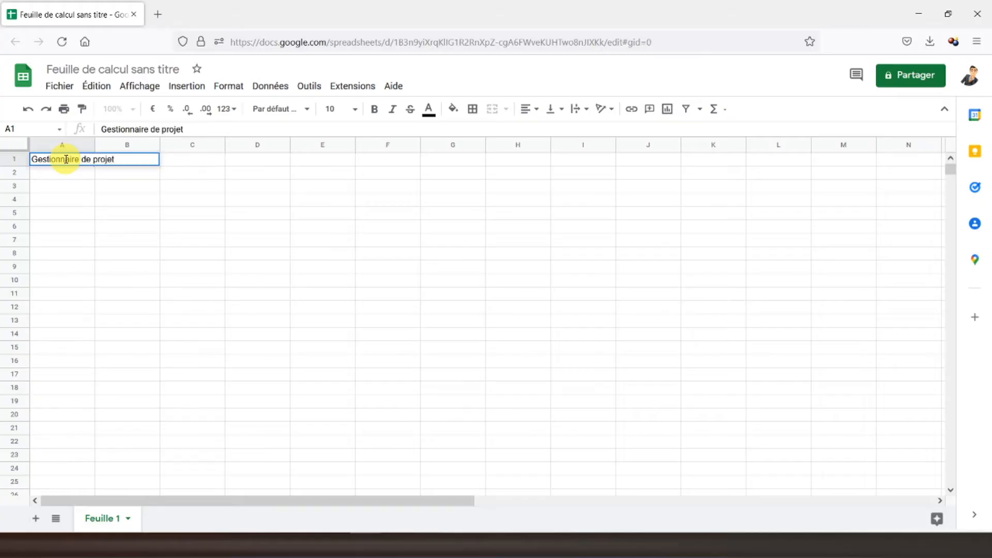
{"action": "key", "text": "Return"}
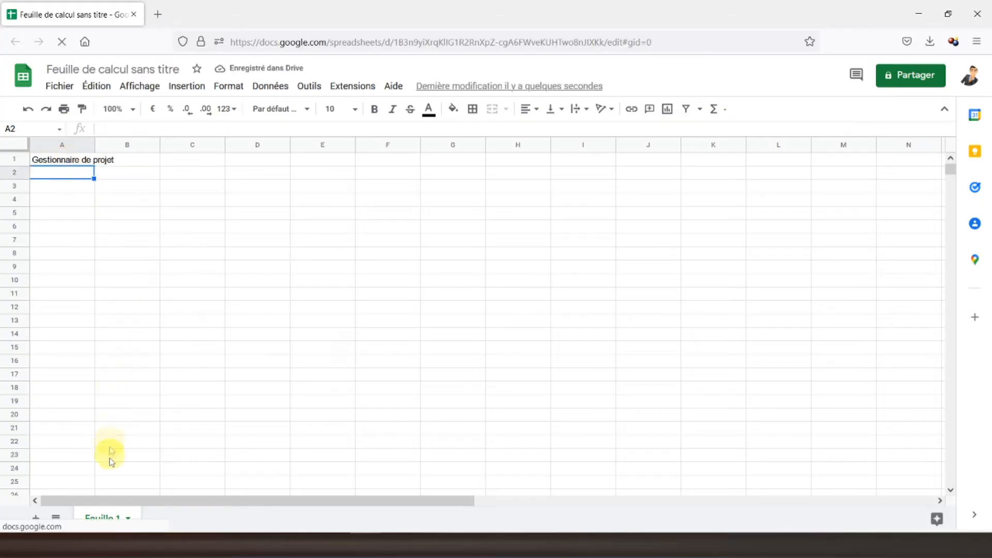
{"action": "double_click", "coordinate": [99, 517]}
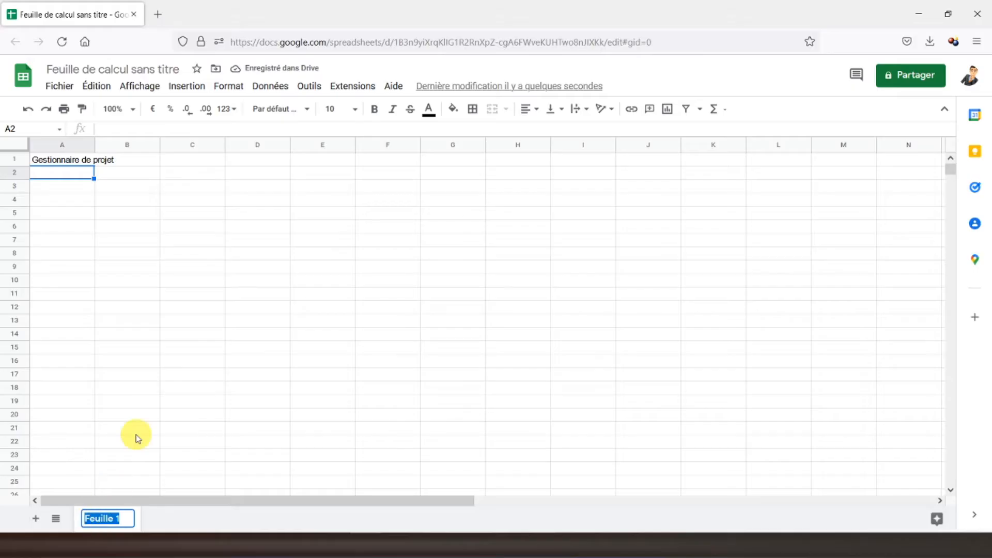
{"action": "type", "text": "Gestionnaire de projet"}
{"action": "key", "text": "Return"}
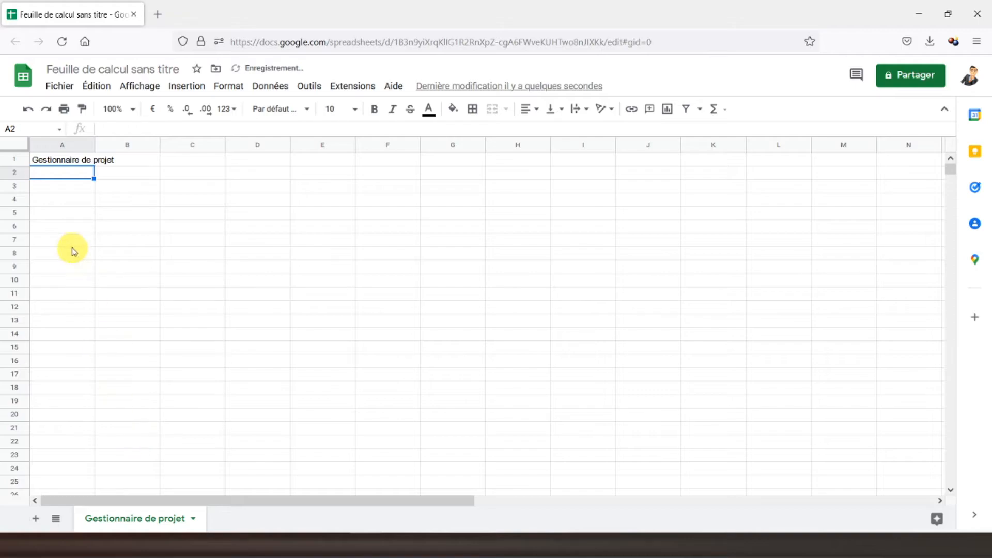
Make the title in cell A1 bold
{"action": "left_click", "coordinate": [65, 159]}
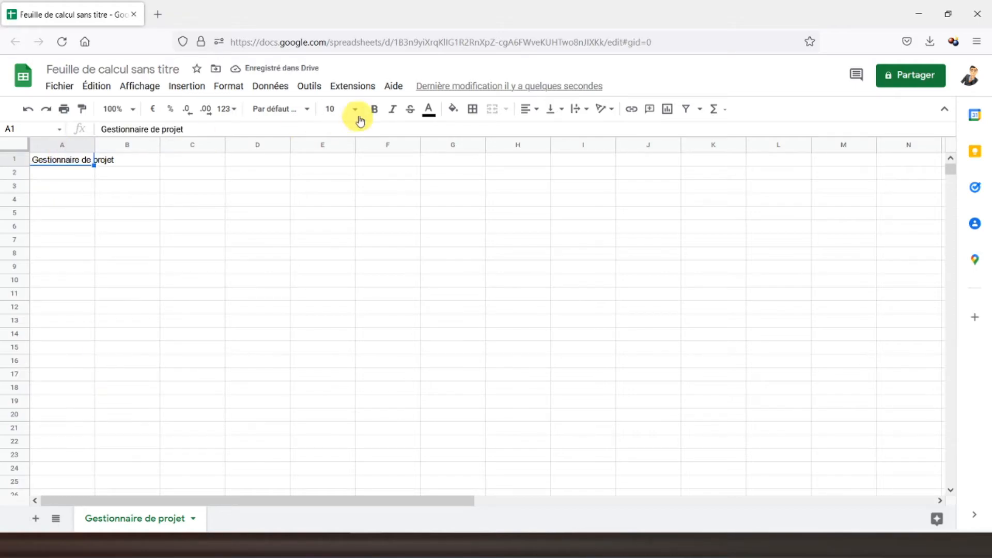
{"action": "left_click", "coordinate": [375, 110]}
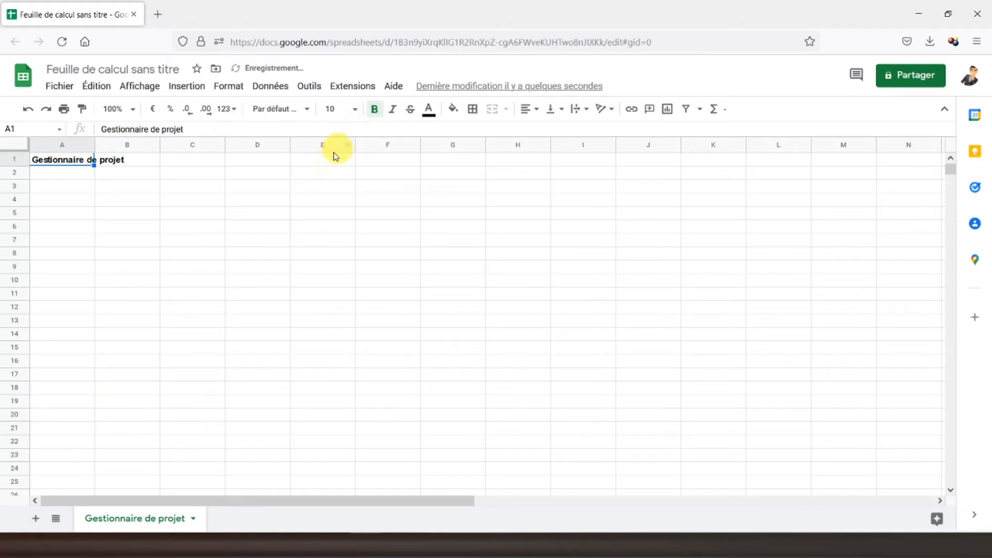
Enter the headers "Conditions préalables", "Date de début", "Durée" and "Date de fin" in A5:D5 and fit column A to its content
{"action": "left_click", "coordinate": [62, 219]}
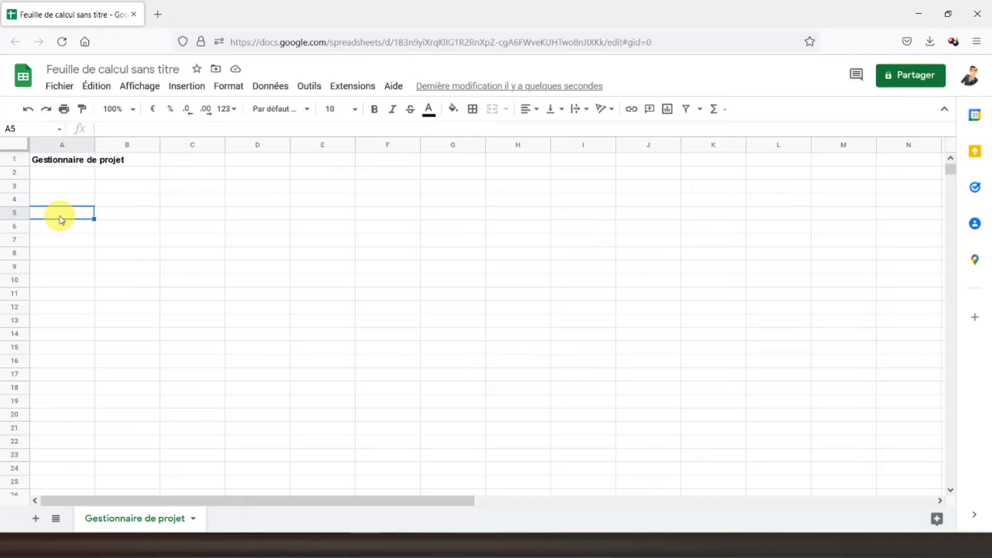
{"action": "type", "text": "Conditions préalables"}
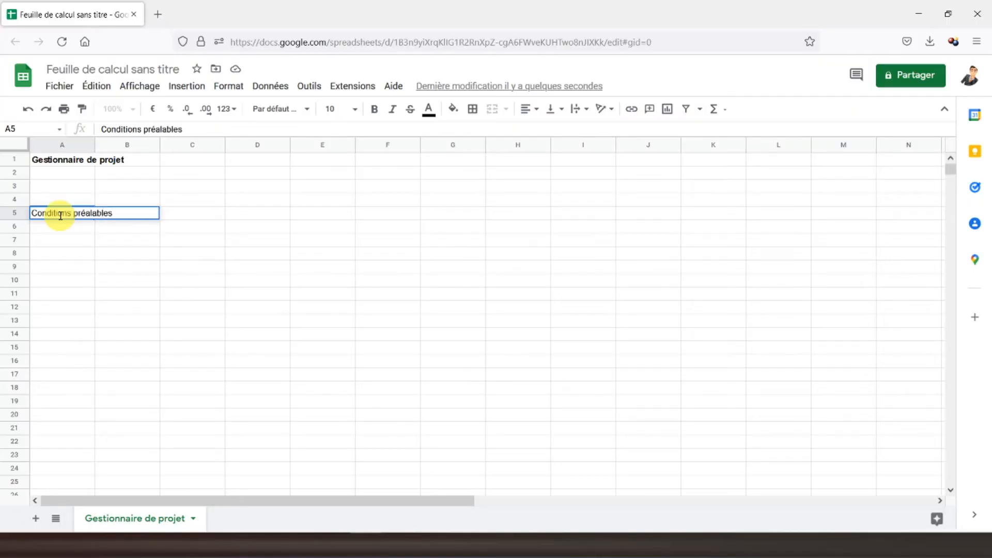
{"action": "key", "text": "Tab"}
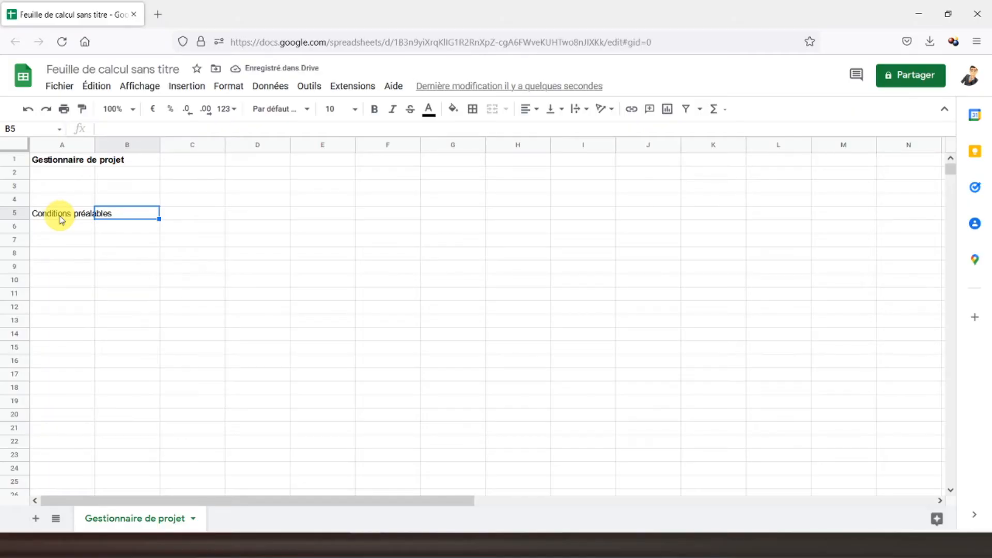
{"action": "type", "text": "Date de début"}
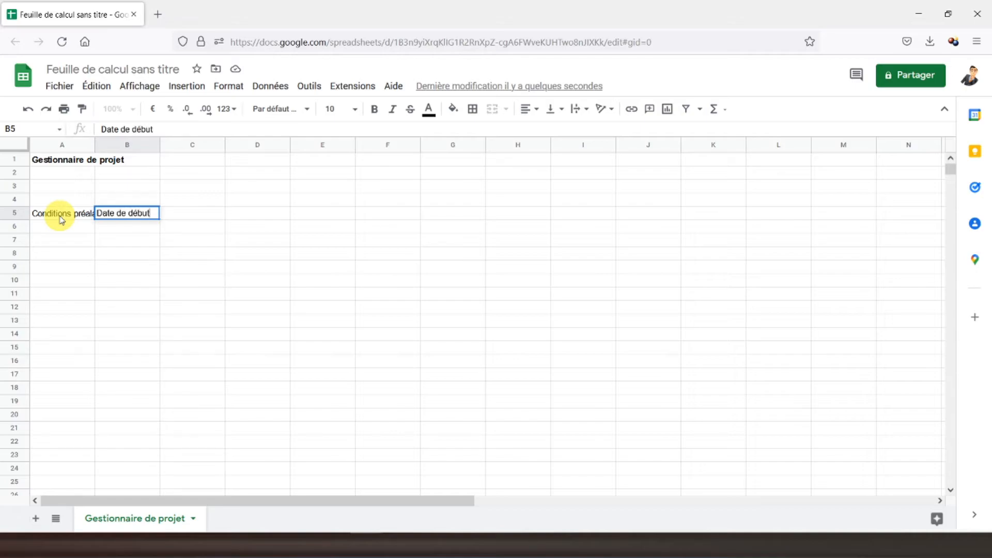
{"action": "key", "text": "Tab"}
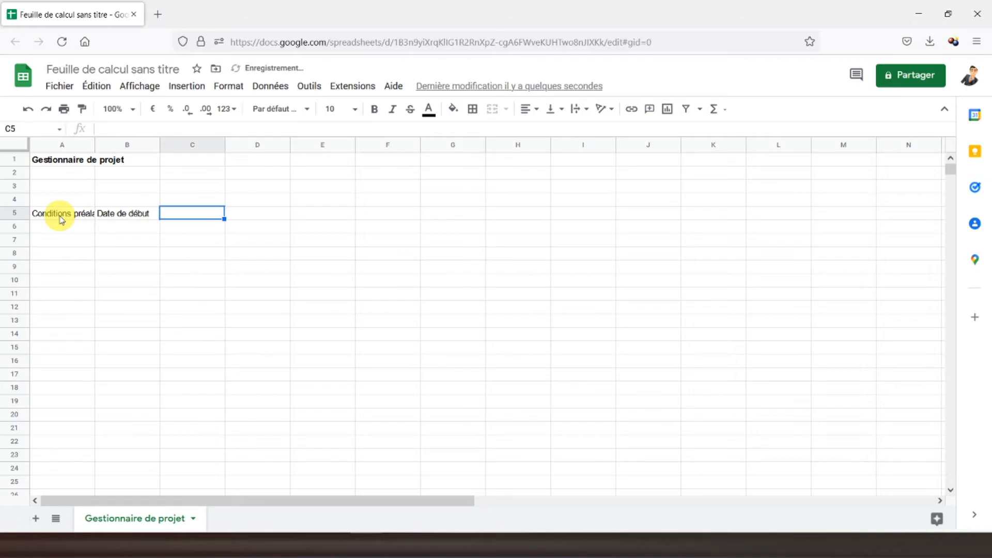
{"action": "type", "text": "Durée"}
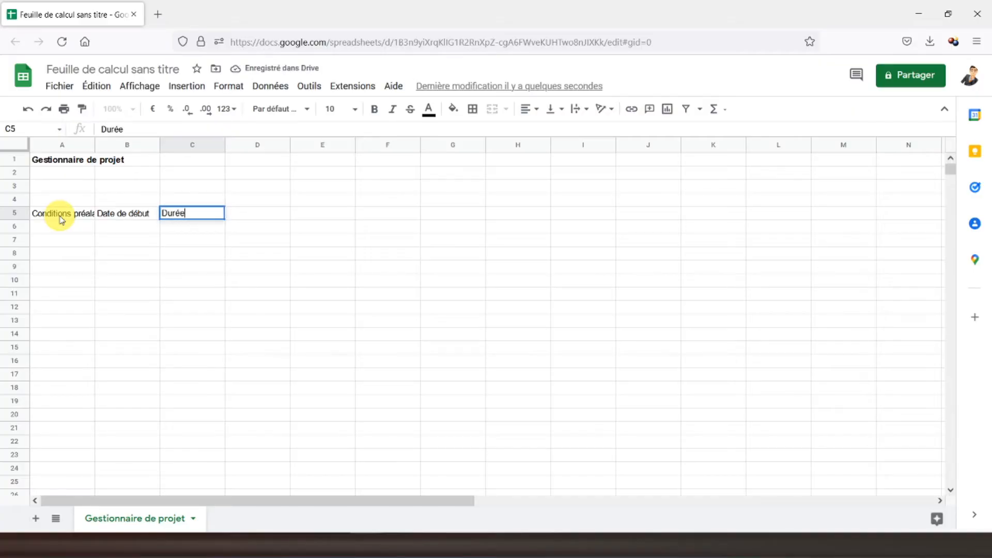
{"action": "key", "text": "Tab"}
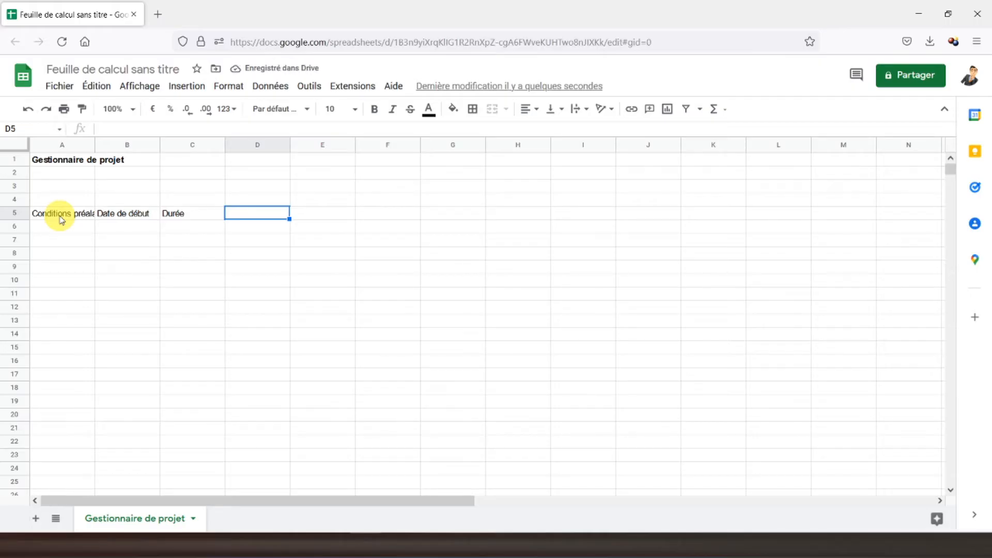
{"action": "type", "text": "Date de fin"}
{"action": "key", "text": "Return"}
{"action": "key", "text": "Left"}
{"action": "key", "text": "Left"}
{"action": "key", "text": "Left"}
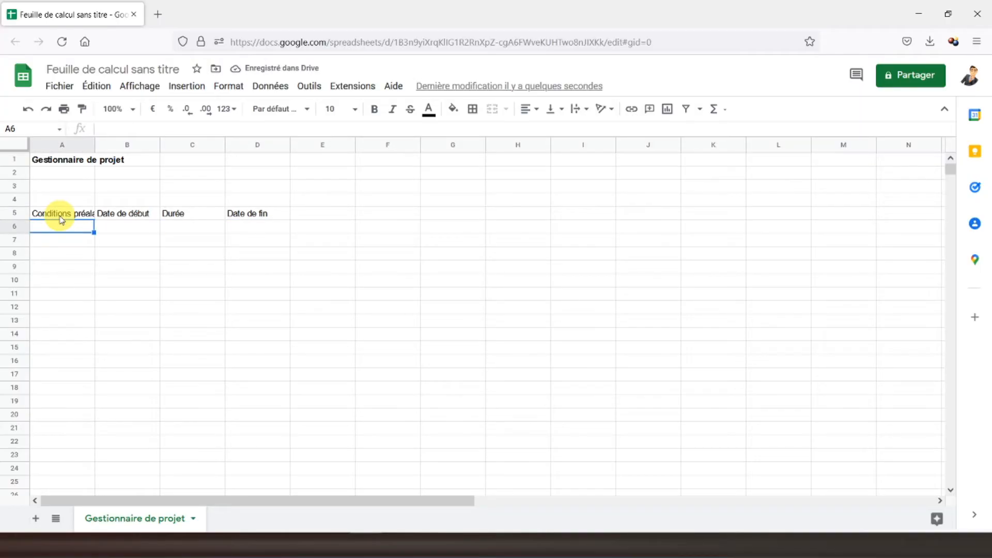
{"action": "double_click", "coordinate": [93, 147]}
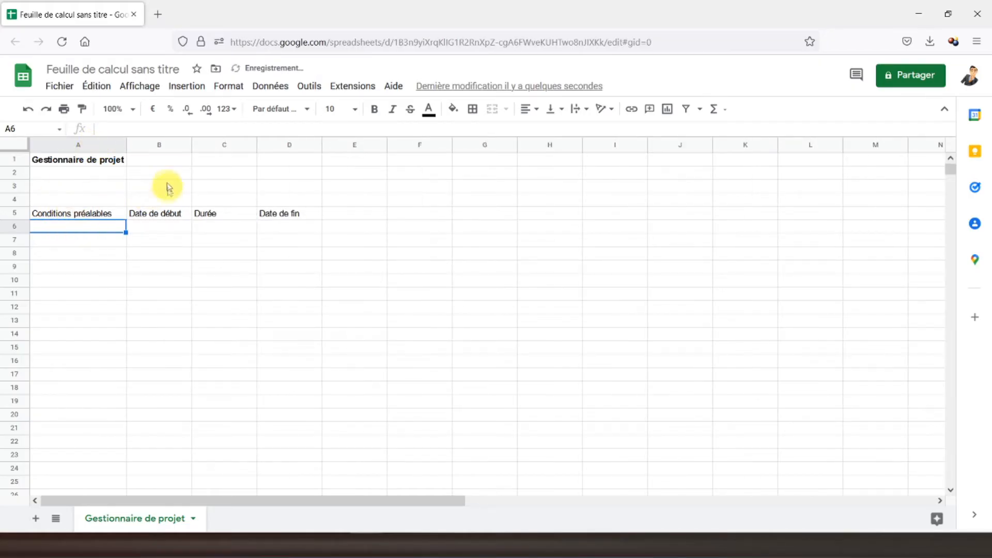
Center the contents of row 5 horizontally and make them bold
{"action": "left_click", "coordinate": [16, 213]}
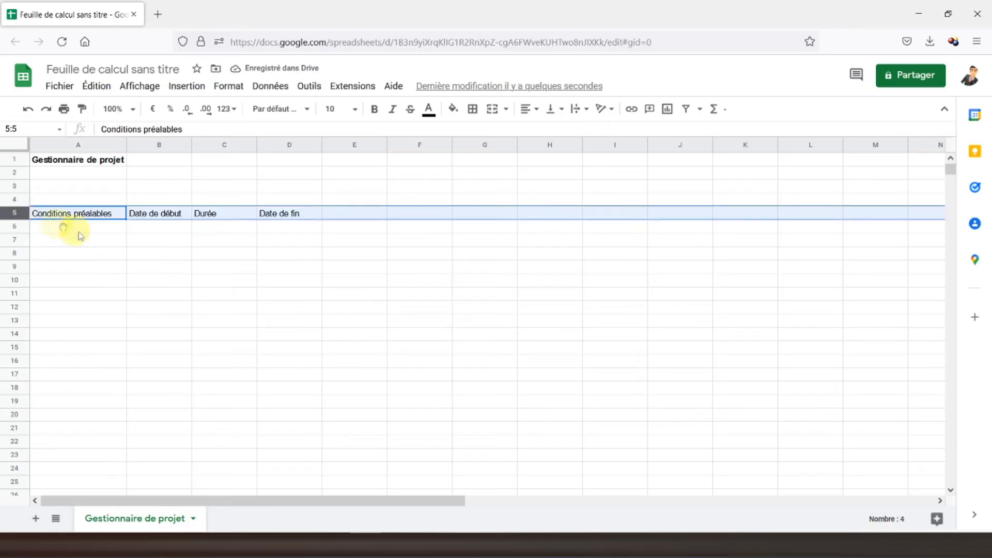
{"action": "left_click", "coordinate": [527, 111]}
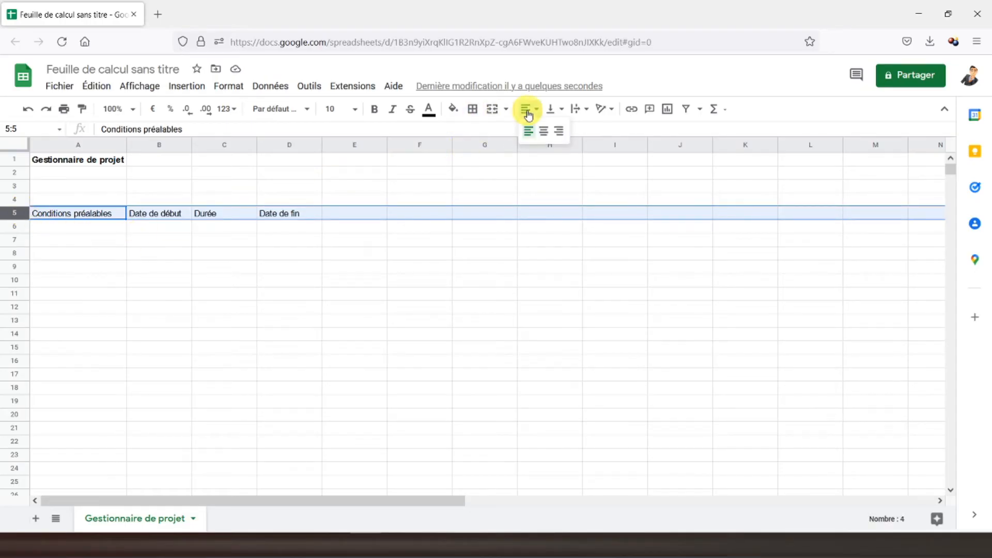
{"action": "left_click", "coordinate": [543, 131]}
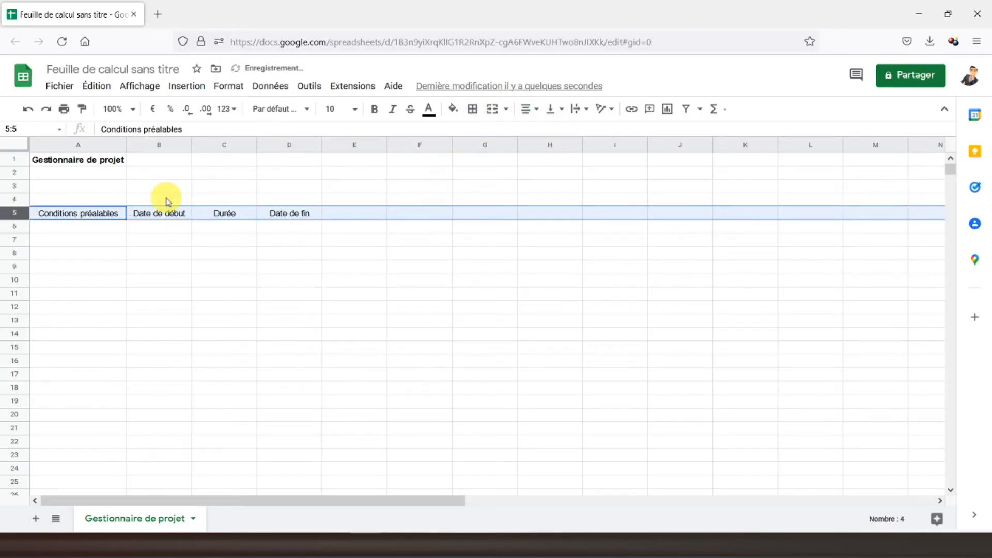
{"action": "left_click", "coordinate": [375, 111]}
Fill the header cells A5:D5 with a light blue background color
{"action": "left_click", "coordinate": [285, 215]}
{"action": "left_click_drag", "start_coordinate": [285, 215], "coordinate": [66, 221]}
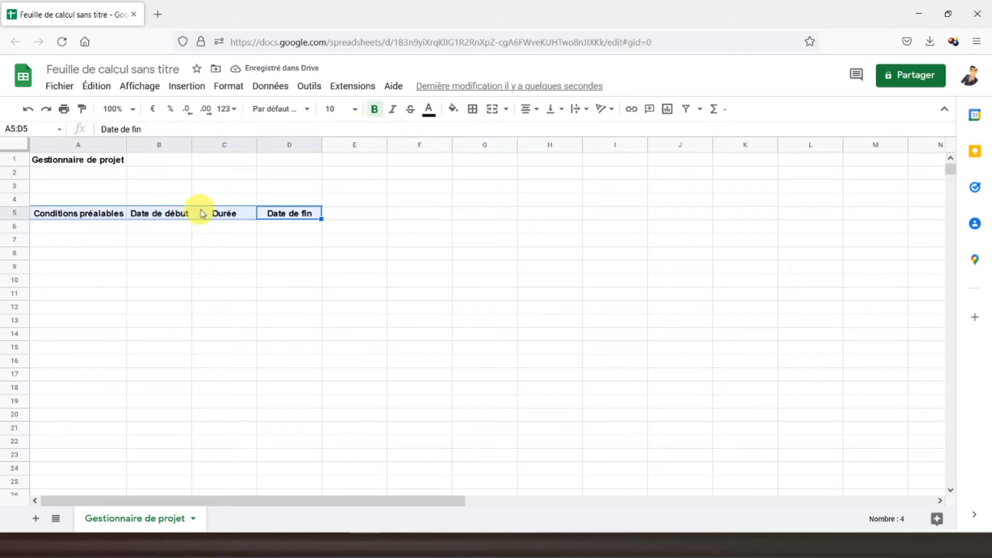
{"action": "left_click", "coordinate": [453, 109]}
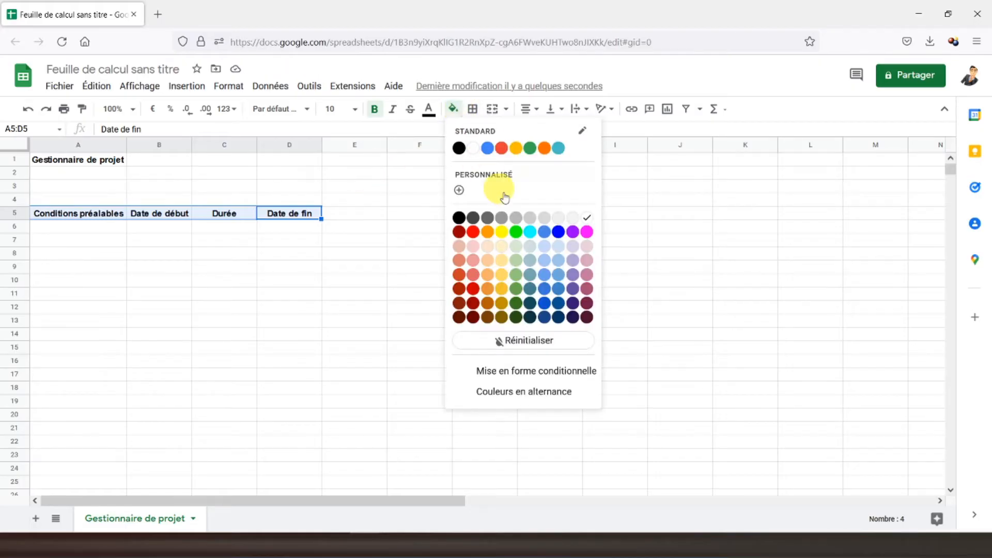
{"action": "left_click", "coordinate": [544, 232]}
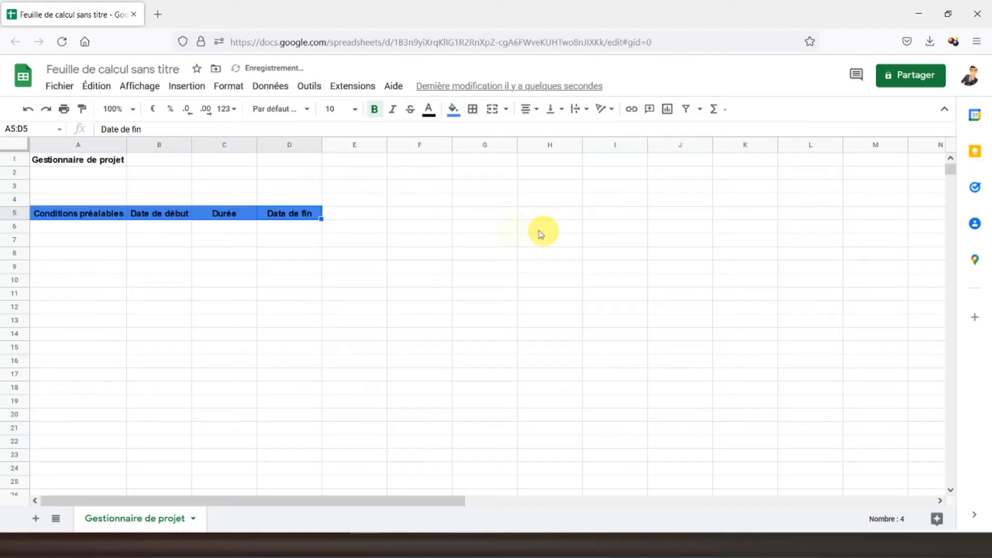
{"action": "left_click", "coordinate": [455, 116]}
{"action": "left_click", "coordinate": [542, 256]}
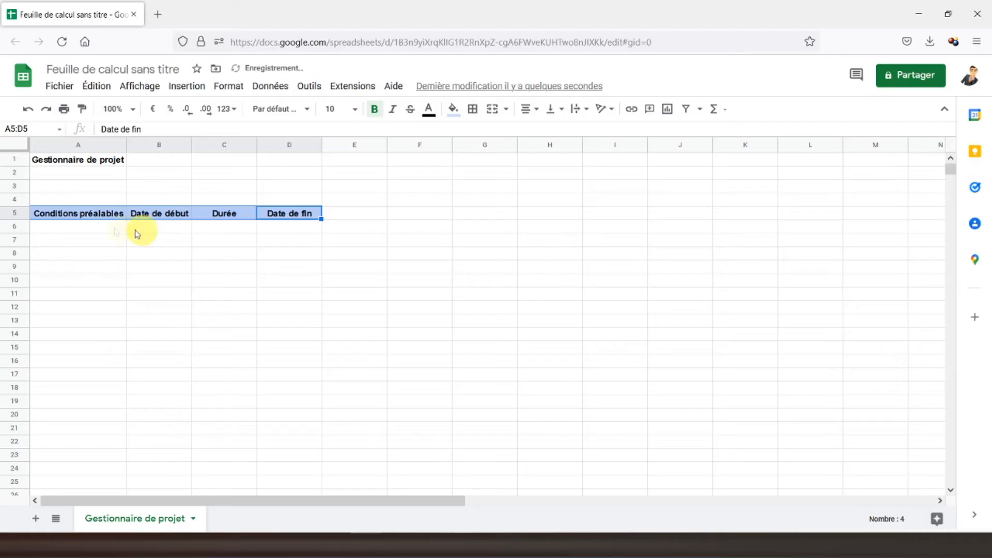
{"action": "left_click", "coordinate": [60, 235]}
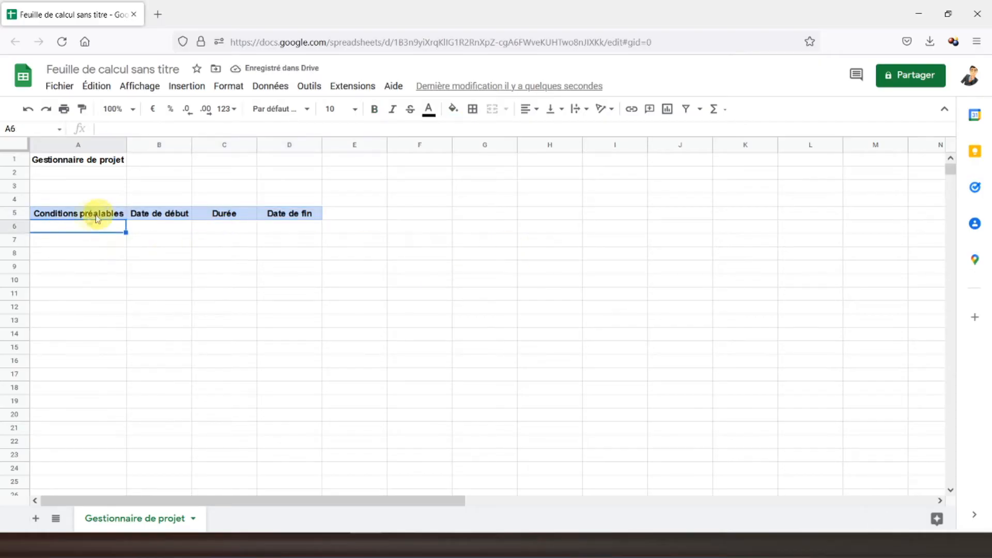
Apply all borders to the header cells A5:D5
{"action": "left_click_drag", "start_coordinate": [69, 219], "coordinate": [304, 219]}
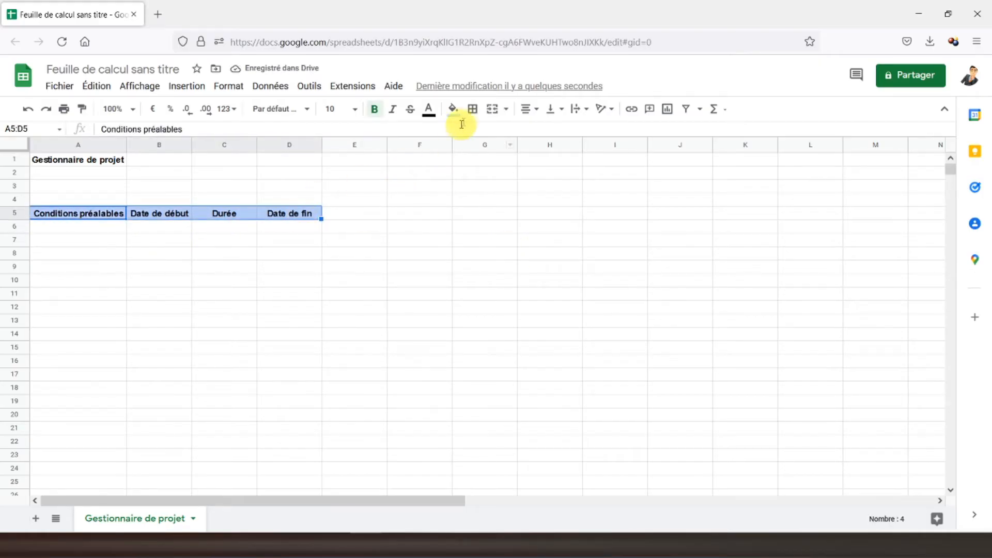
{"action": "left_click", "coordinate": [473, 110]}
{"action": "left_click", "coordinate": [477, 134]}
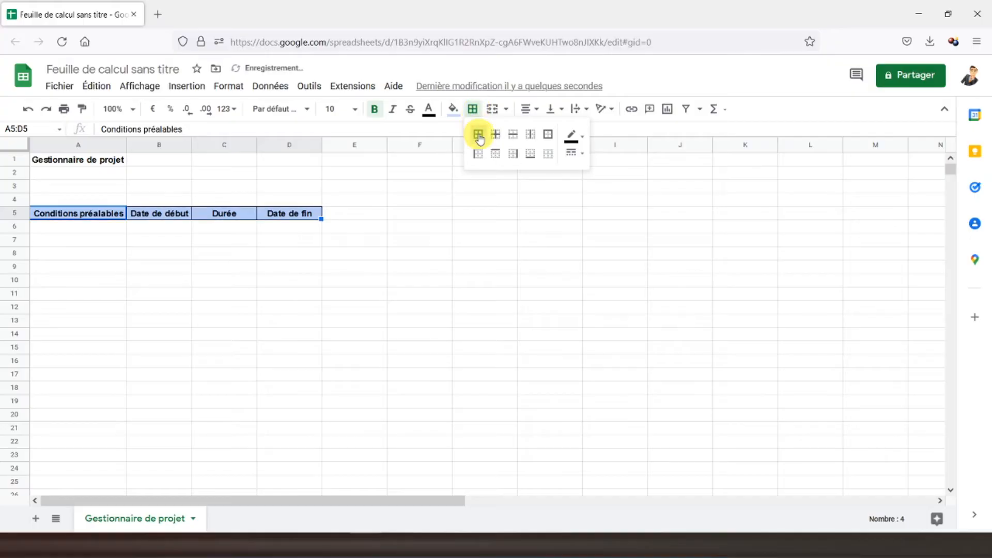
Enter "Tache 1" in cell A6 under the Conditions préalables header and reselect that cell
{"action": "left_click", "coordinate": [70, 232]}
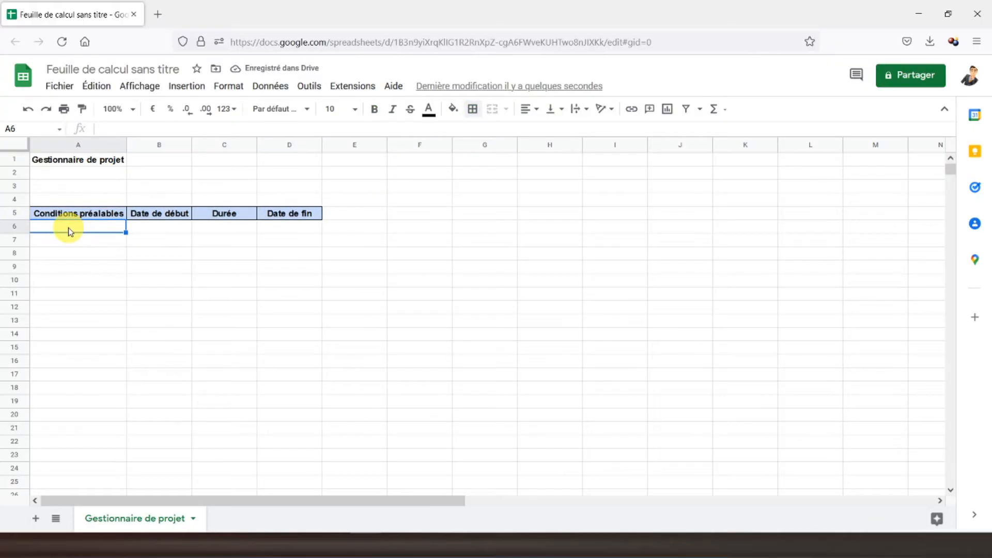
{"action": "type", "text": "Tache"}
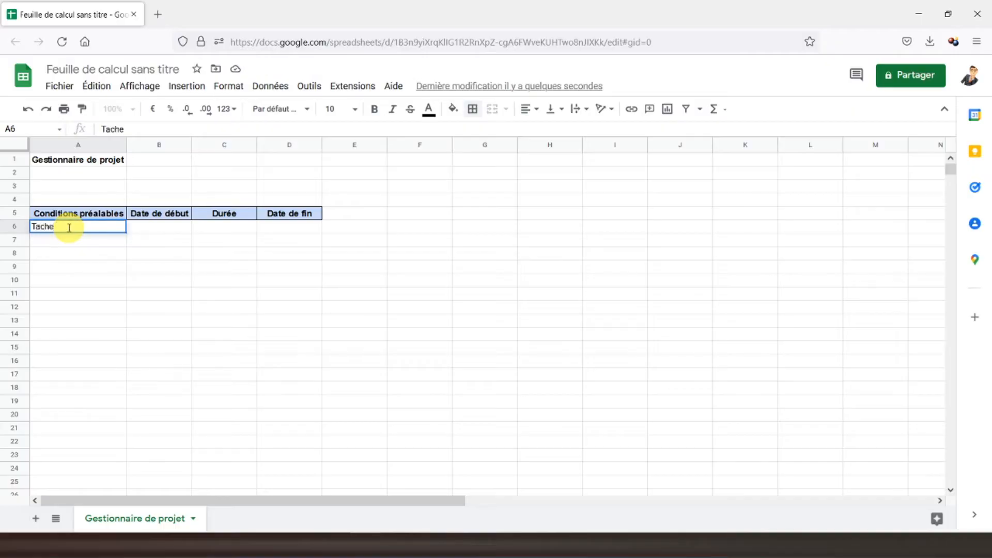
{"action": "type", "text": " 1"}
{"action": "key", "text": "Return"}
{"action": "left_click", "coordinate": [70, 230]}
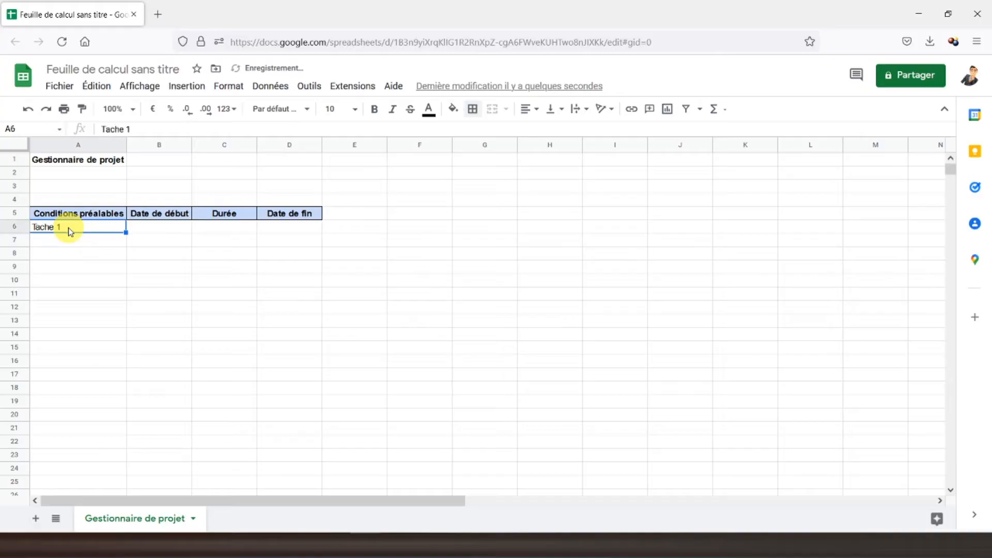
Extend the task series from cell A6 down to A7 and enter "Démarrage" in cell A8
{"action": "left_click_drag", "start_coordinate": [124, 232], "coordinate": [124, 243]}
{"action": "left_click", "coordinate": [110, 256]}
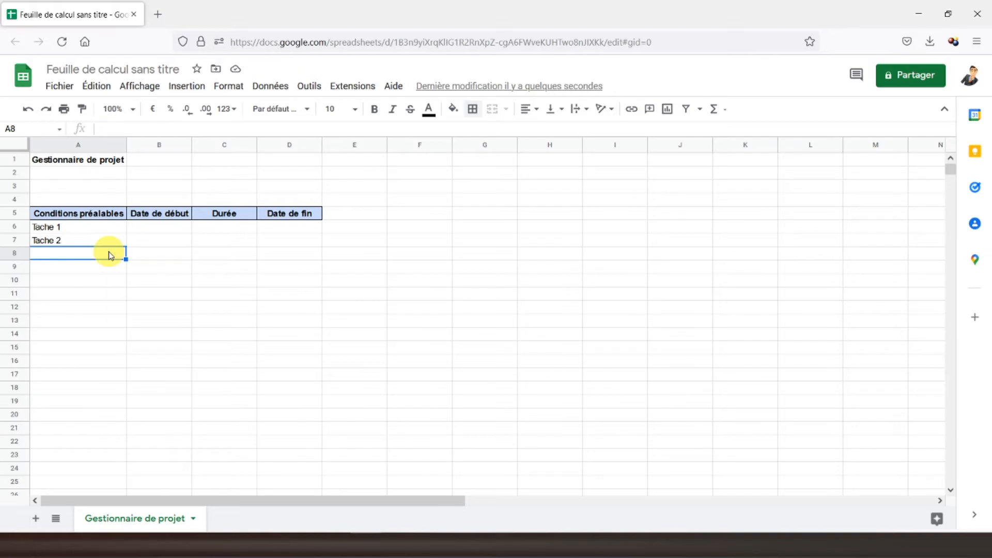
{"action": "type", "text": "Dém"}
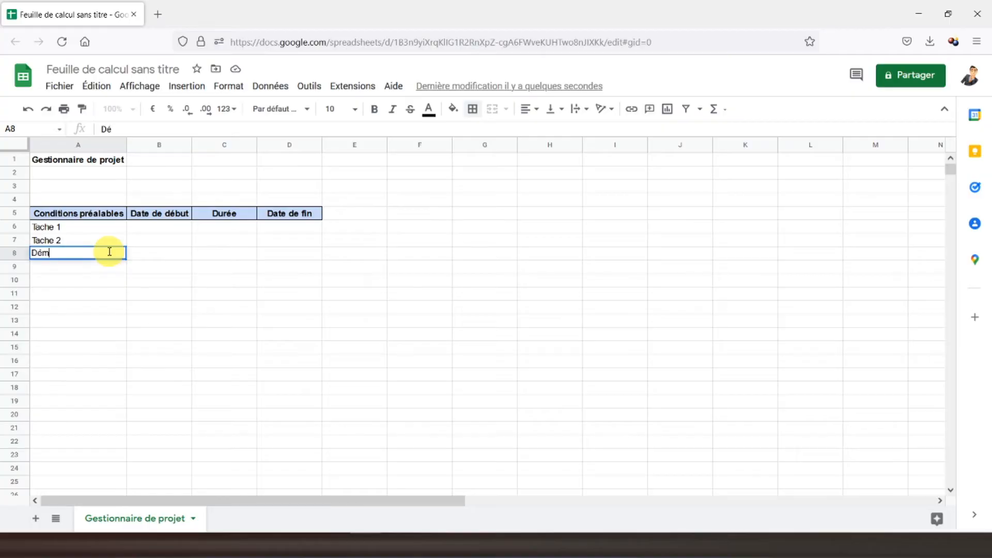
{"action": "type", "text": "arrage"}
{"action": "key", "text": "Return"}
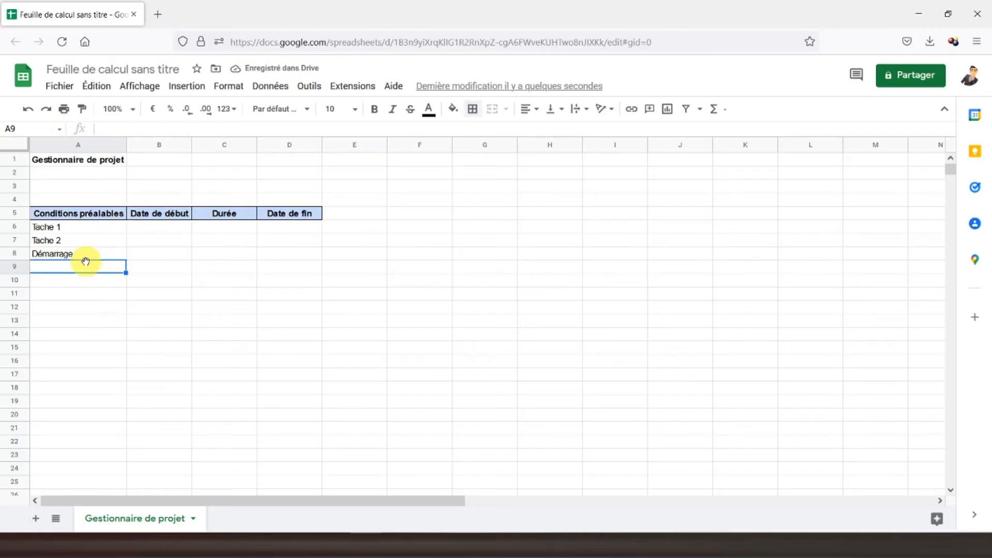
Apply all borders and a light blue background color to the Démarrage row cells A8:D8
{"action": "left_click_drag", "start_coordinate": [83, 255], "coordinate": [283, 255]}
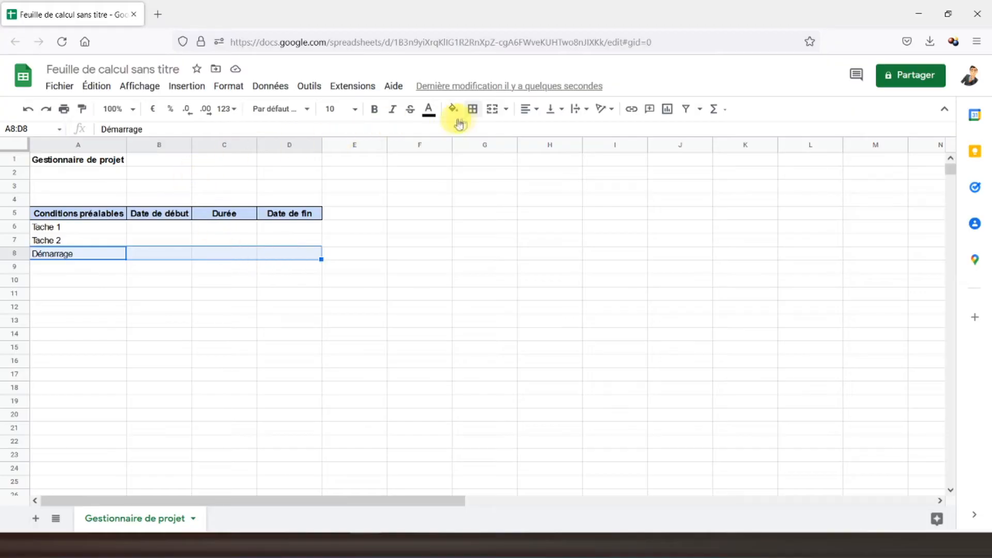
{"action": "left_click", "coordinate": [474, 117]}
{"action": "left_click", "coordinate": [476, 133]}
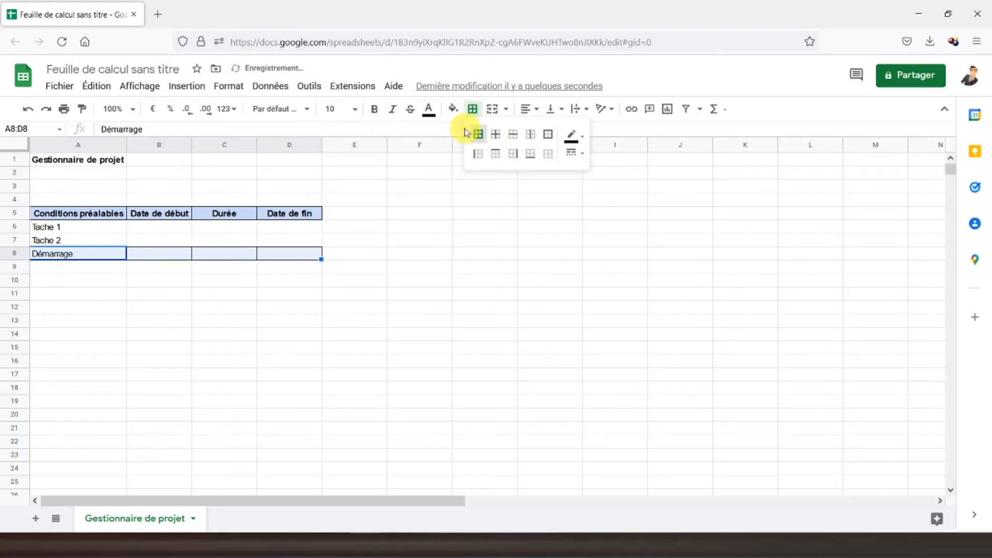
{"action": "left_click", "coordinate": [452, 115]}
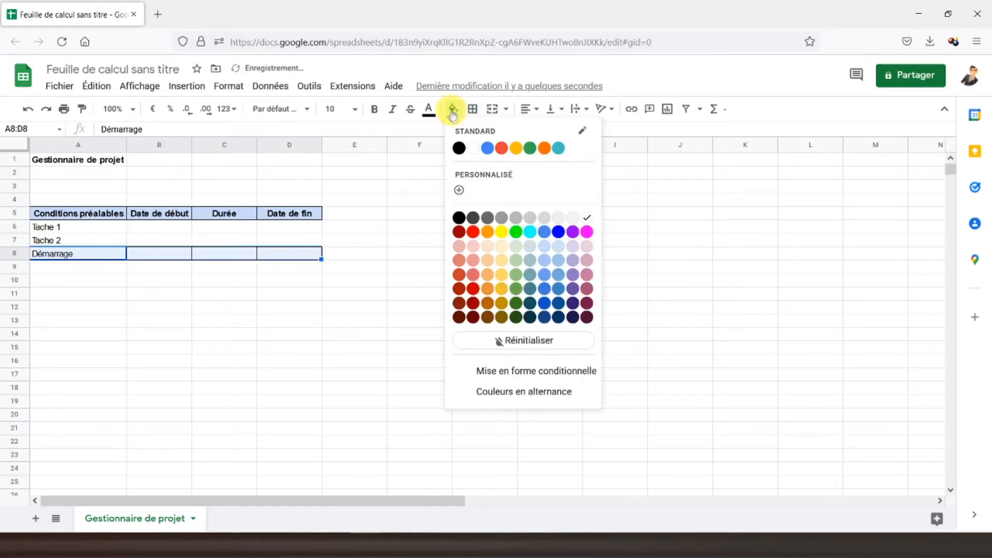
{"action": "left_click", "coordinate": [546, 246]}
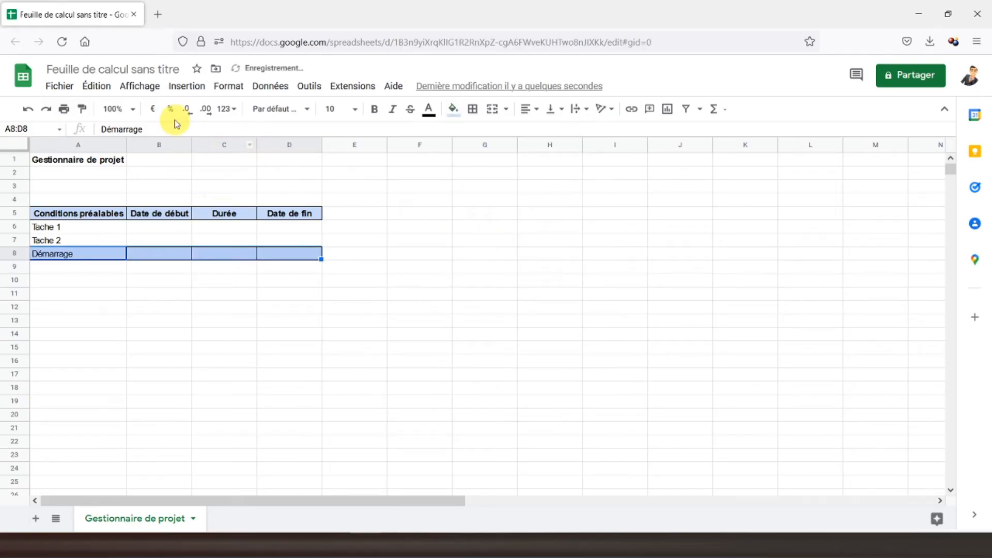
Center the contents of cells A8:D8 horizontally and make them bold
{"action": "left_click", "coordinate": [527, 109]}
{"action": "left_click", "coordinate": [542, 132]}
{"action": "left_click", "coordinate": [374, 108]}
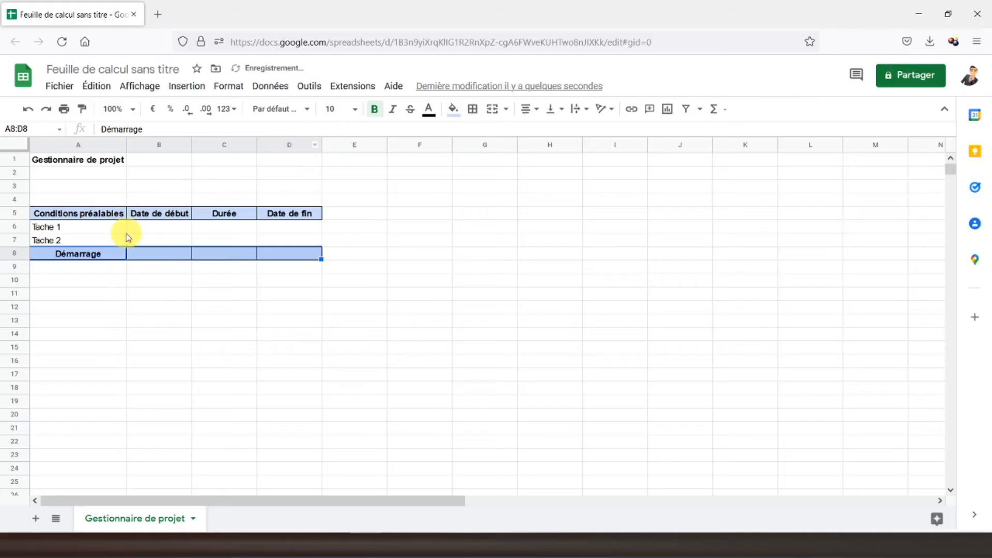
Enter "Tache 1" in cell A9 under Démarrage and extend the task series down to A12
{"action": "left_click", "coordinate": [79, 272]}
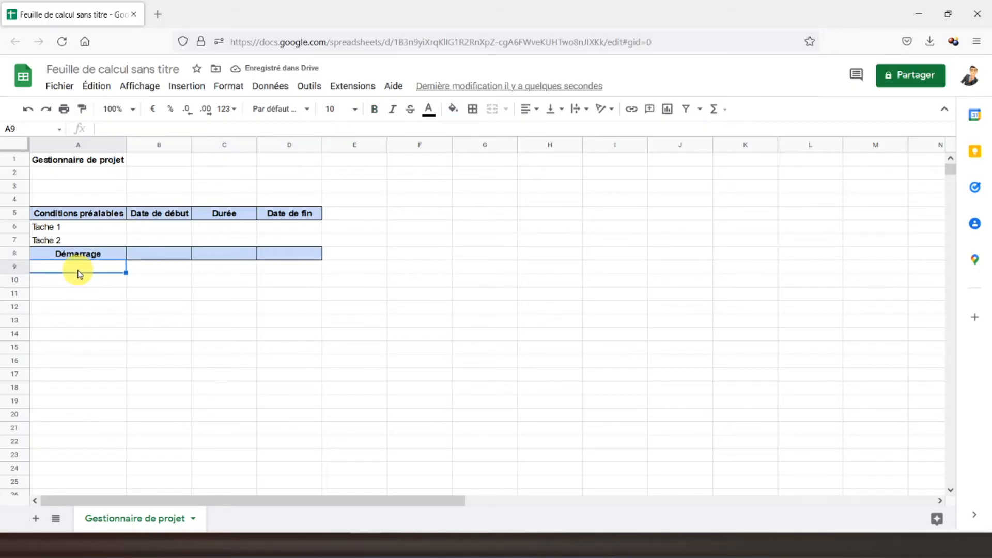
{"action": "type", "text": "Tache 1"}
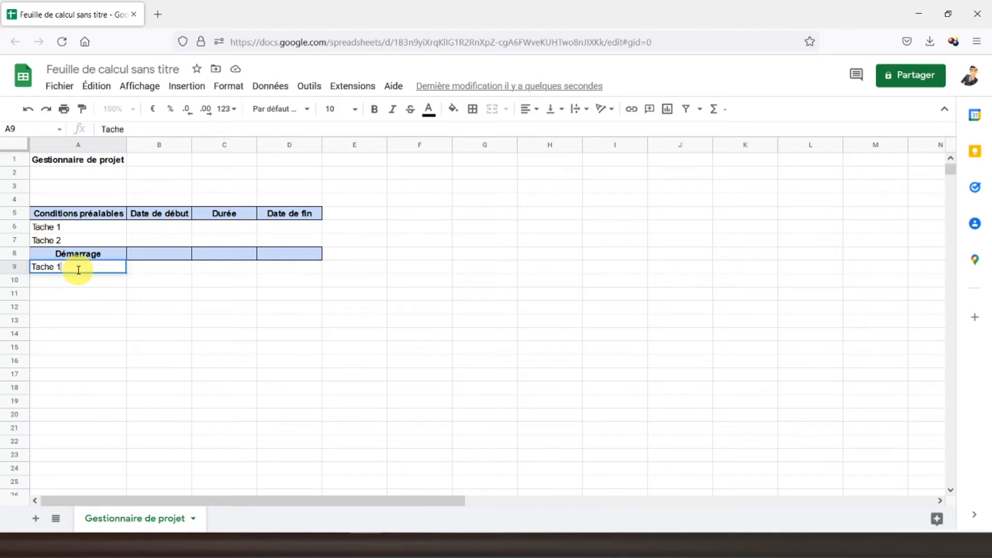
{"action": "key", "text": "Return"}
{"action": "left_click", "coordinate": [77, 269]}
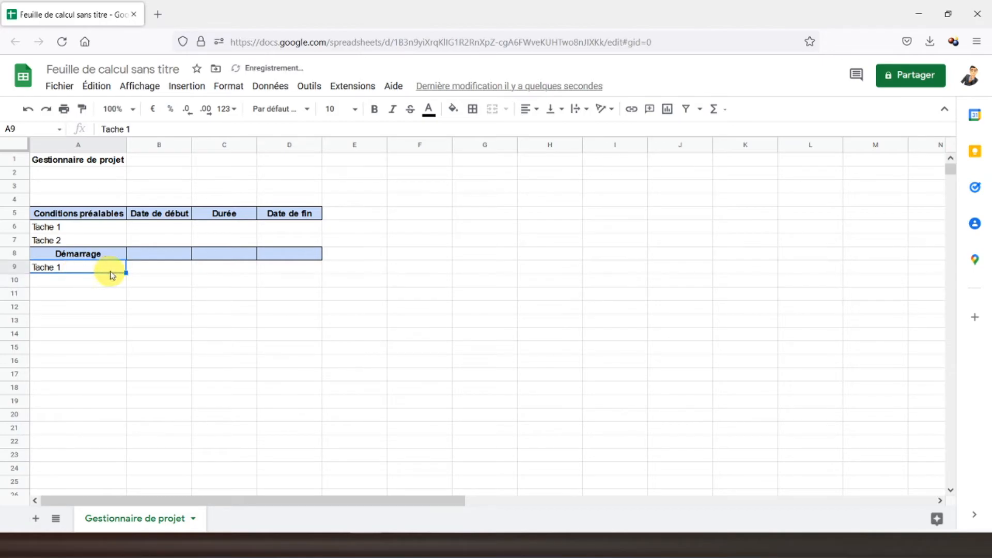
{"action": "left_click_drag", "start_coordinate": [124, 279], "coordinate": [123, 310]}
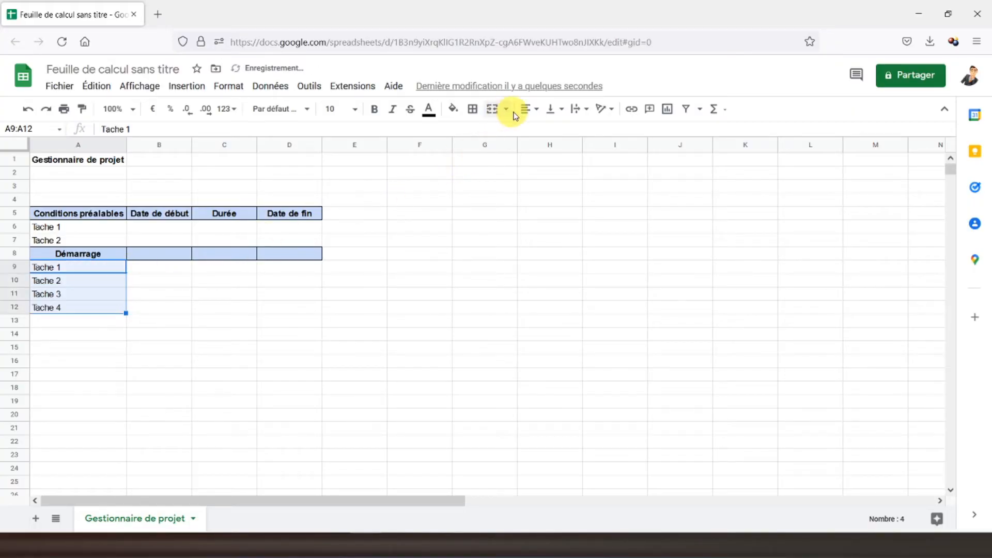
Center the tasks in A9:A12 horizontally, as well as the rest of column A
{"action": "left_click", "coordinate": [525, 108]}
{"action": "left_click", "coordinate": [541, 133]}
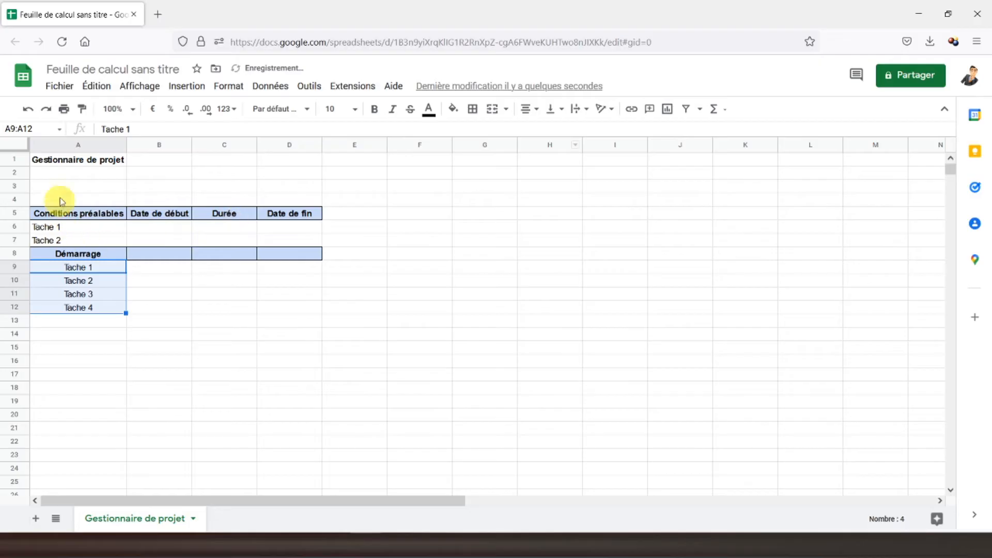
{"action": "left_click", "coordinate": [85, 145]}
{"action": "left_click", "coordinate": [527, 109]}
{"action": "left_click", "coordinate": [78, 159]}
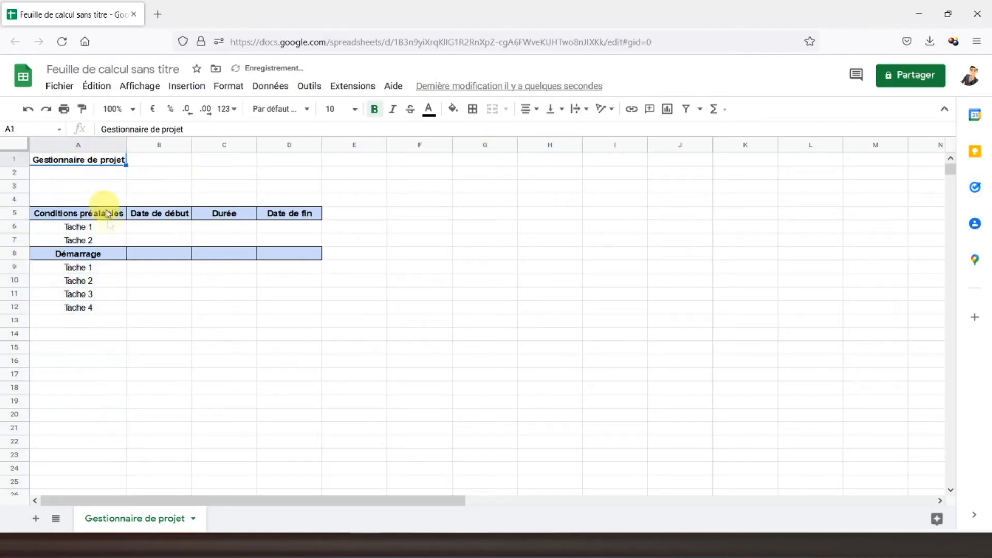
Enter "Développement" in cell A13 and make it bold
{"action": "left_click", "coordinate": [78, 325]}
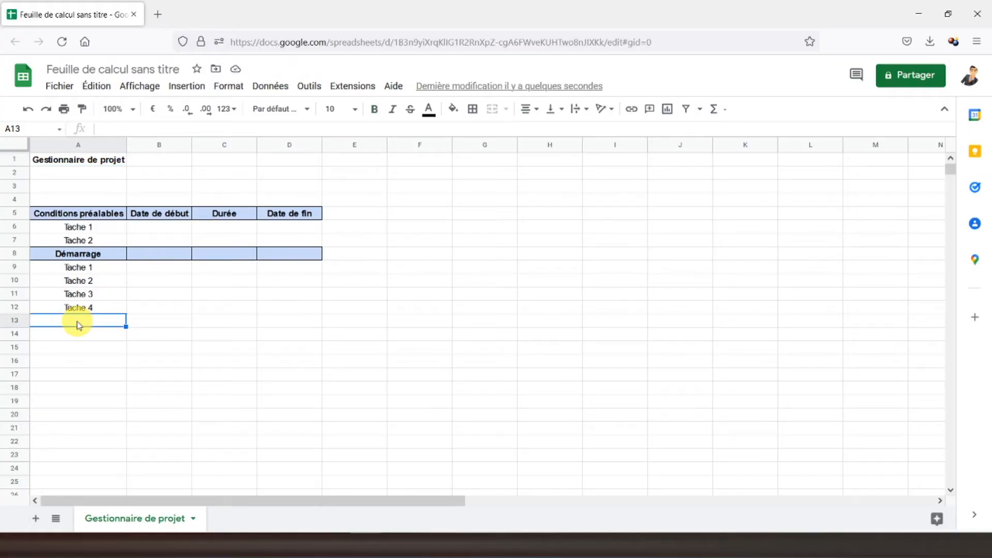
{"action": "type", "text": "Dé"}
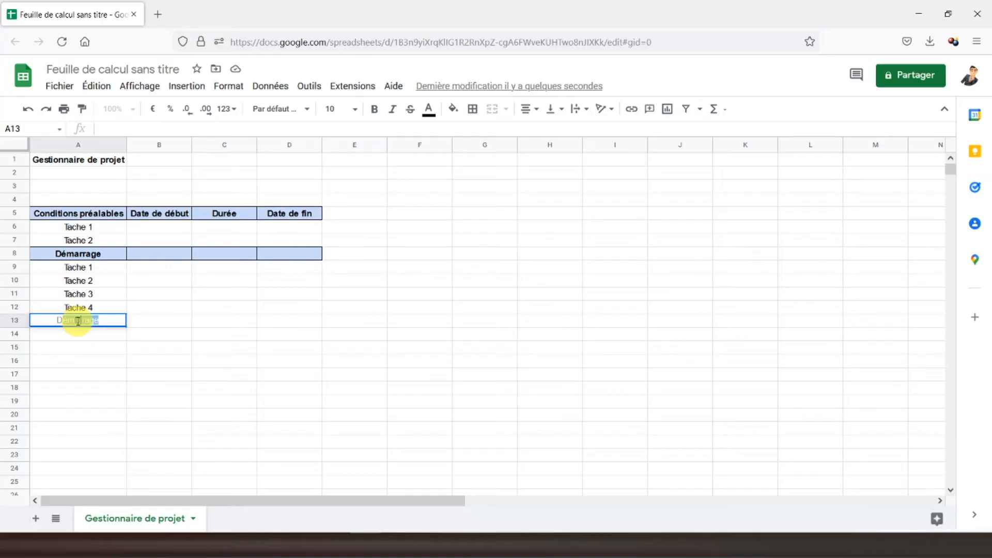
{"action": "type", "text": "veloppement"}
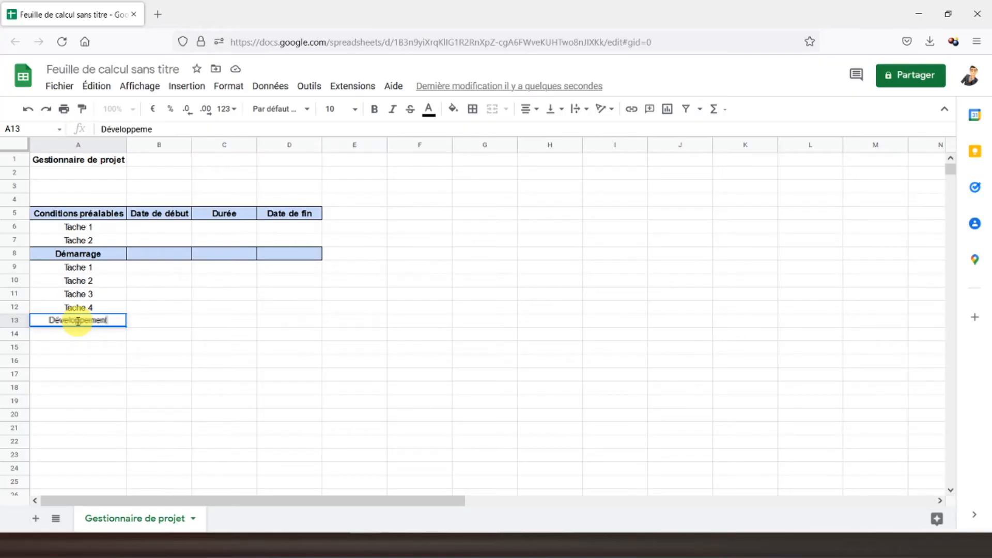
{"action": "key", "text": "Return"}
{"action": "left_click", "coordinate": [78, 322]}
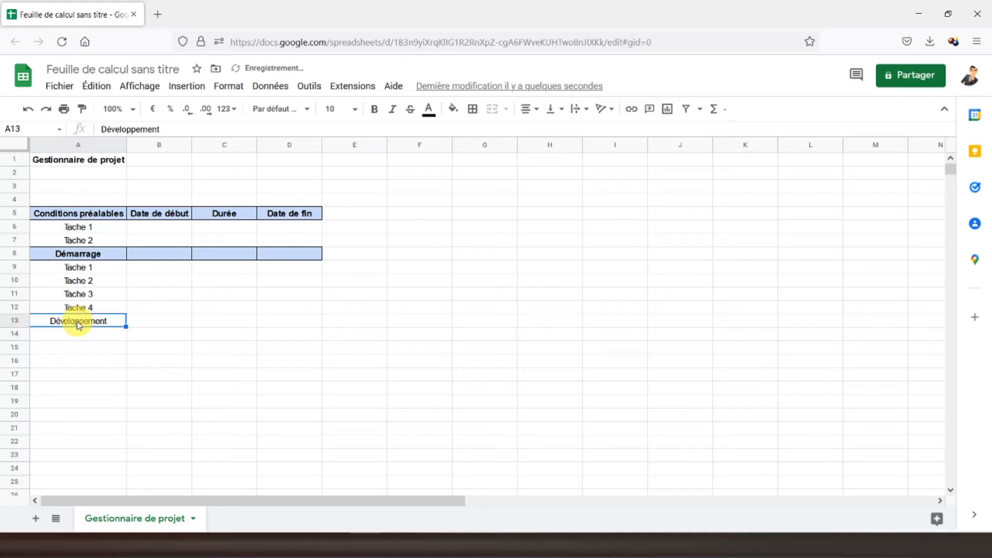
{"action": "left_click", "coordinate": [374, 109]}
Apply all borders and a light blue background color to the Développement row cells A13:D13
{"action": "left_click_drag", "start_coordinate": [104, 323], "coordinate": [290, 330]}
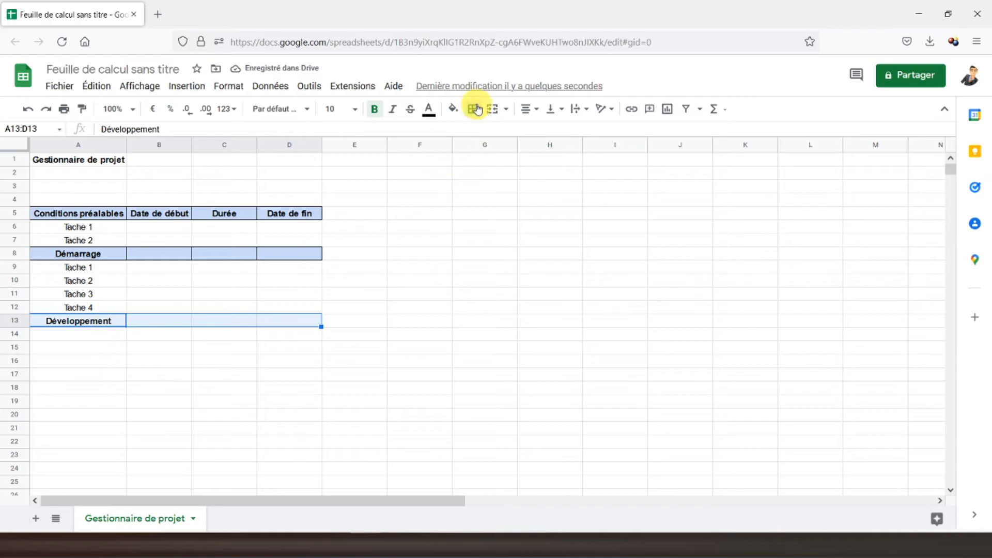
{"action": "left_click", "coordinate": [472, 108]}
{"action": "left_click", "coordinate": [476, 137]}
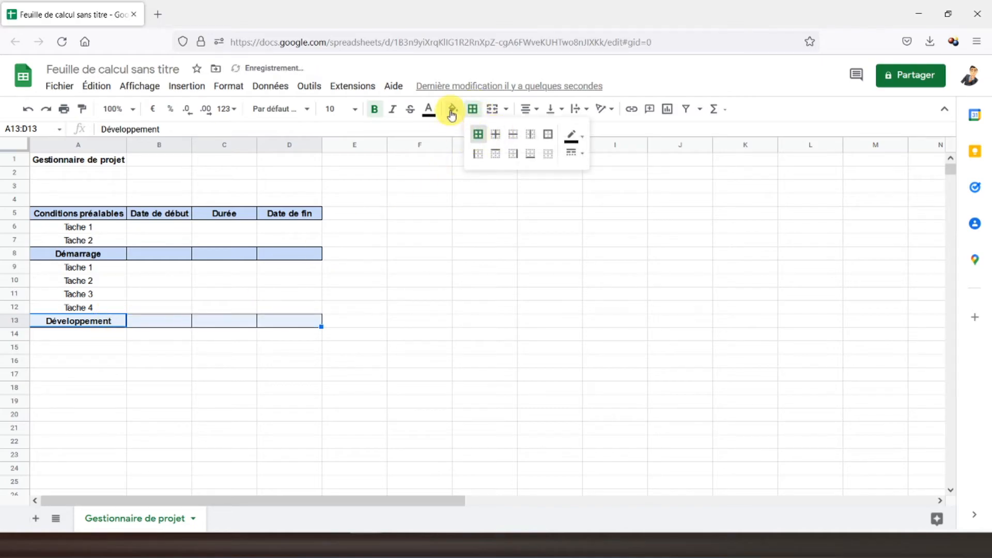
{"action": "left_click", "coordinate": [453, 109]}
{"action": "left_click", "coordinate": [543, 247]}
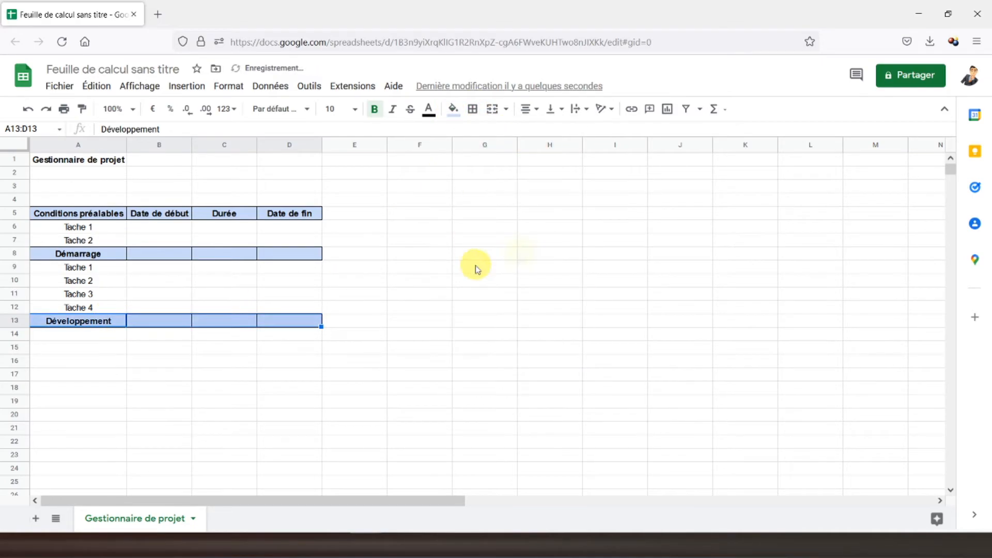
Enter "Tache 1" in cell A14 under Développement and extend the task series down to A17
{"action": "left_click", "coordinate": [64, 339]}
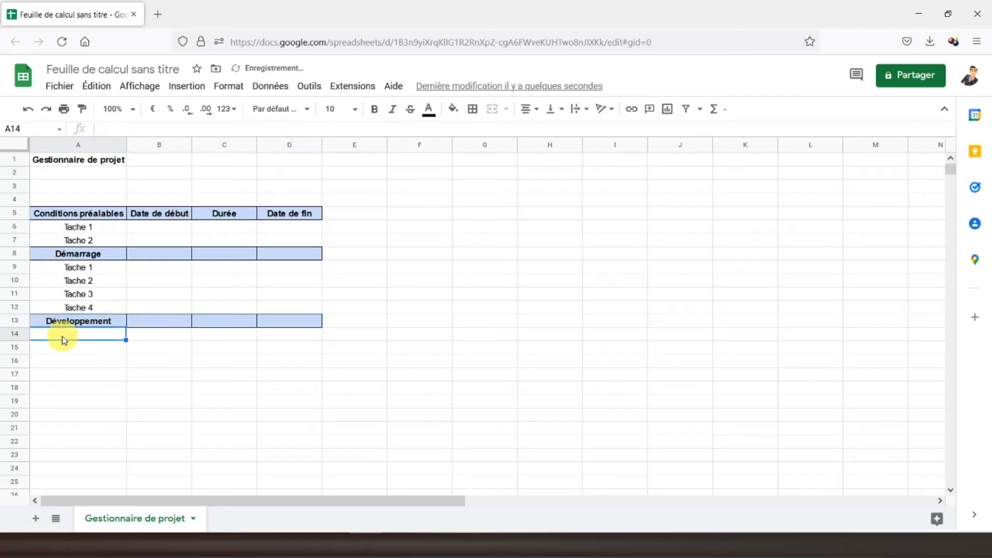
{"action": "type", "text": "T"}
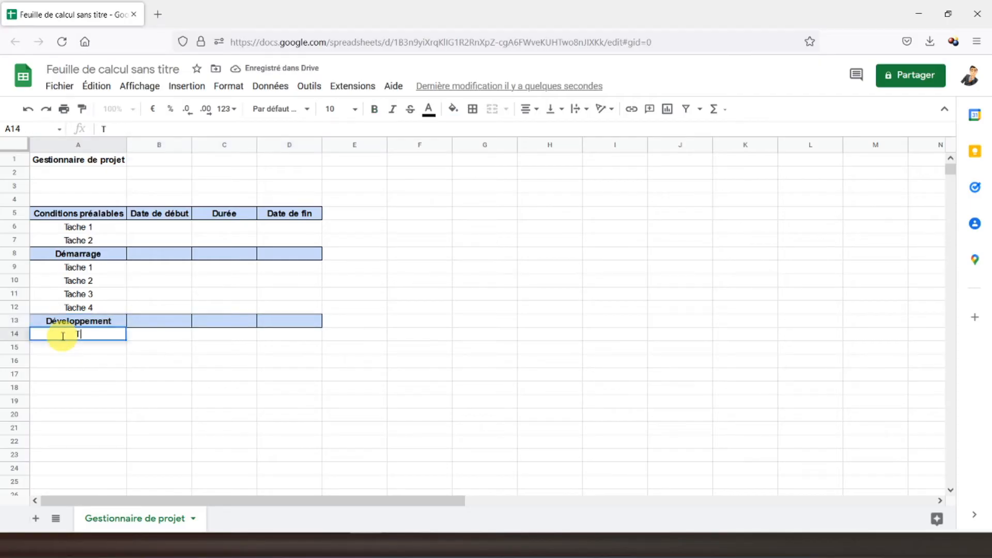
{"action": "type", "text": "ache 1"}
{"action": "key", "text": "Return"}
{"action": "left_click", "coordinate": [64, 339]}
{"action": "left_click_drag", "start_coordinate": [126, 340], "coordinate": [121, 376]}
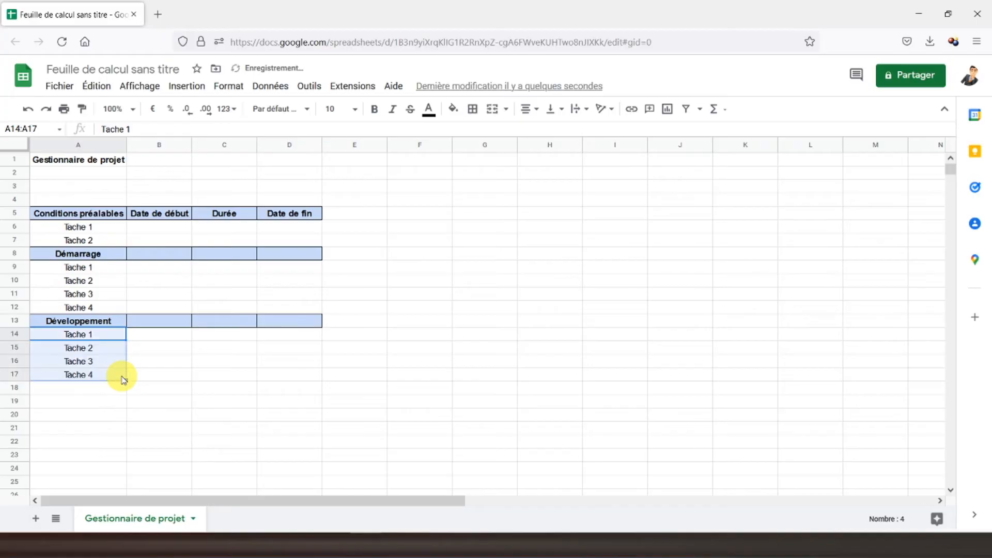
Enter the section heading "Opérations" in cell A18
{"action": "left_click", "coordinate": [91, 387]}
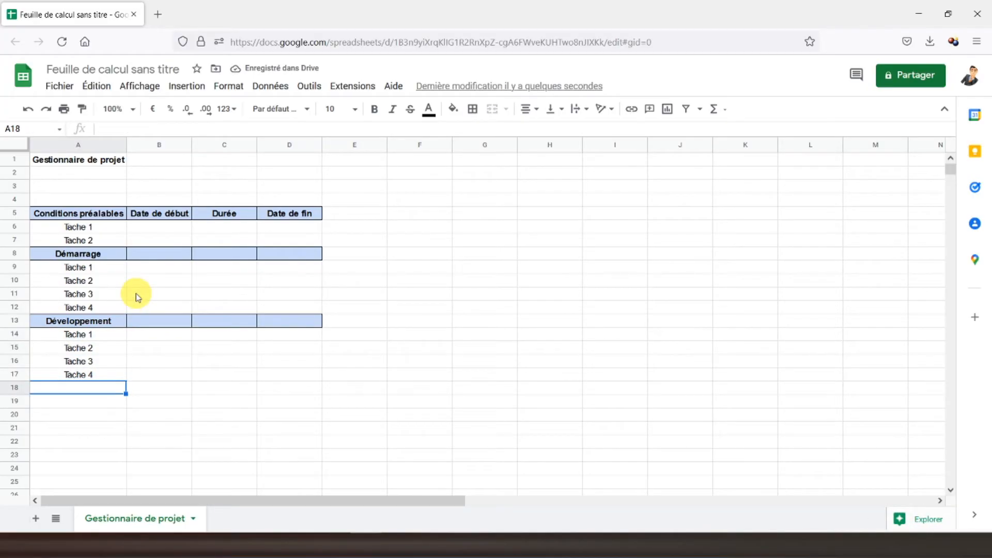
{"action": "type", "text": "Opérations"}
{"action": "key", "text": "Return"}
Enter "Tache 1" in cell A19 under Opérations and extend the task series down to A20
{"action": "type", "text": "Ta"}
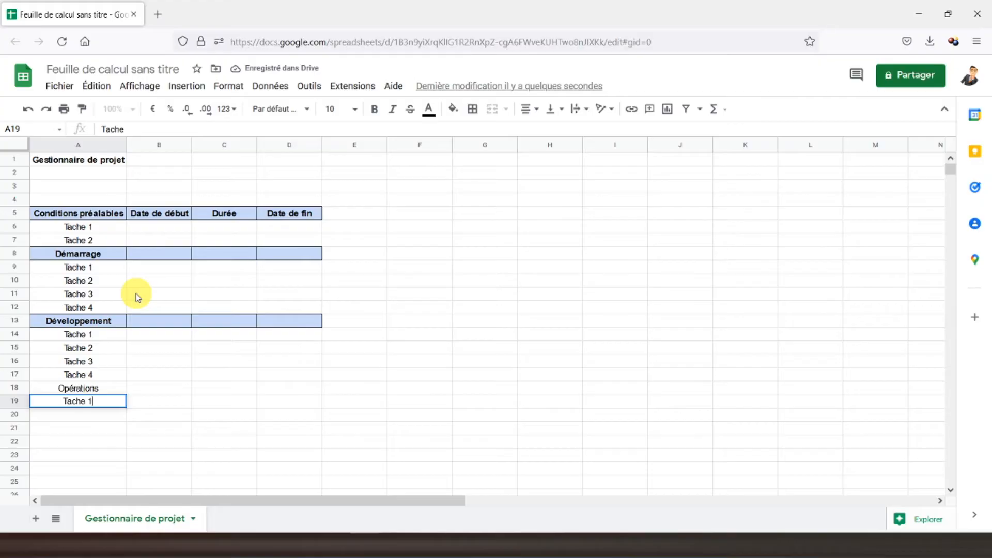
{"action": "type", "text": "che 1"}
{"action": "key", "text": "Return"}
{"action": "left_click", "coordinate": [103, 402]}
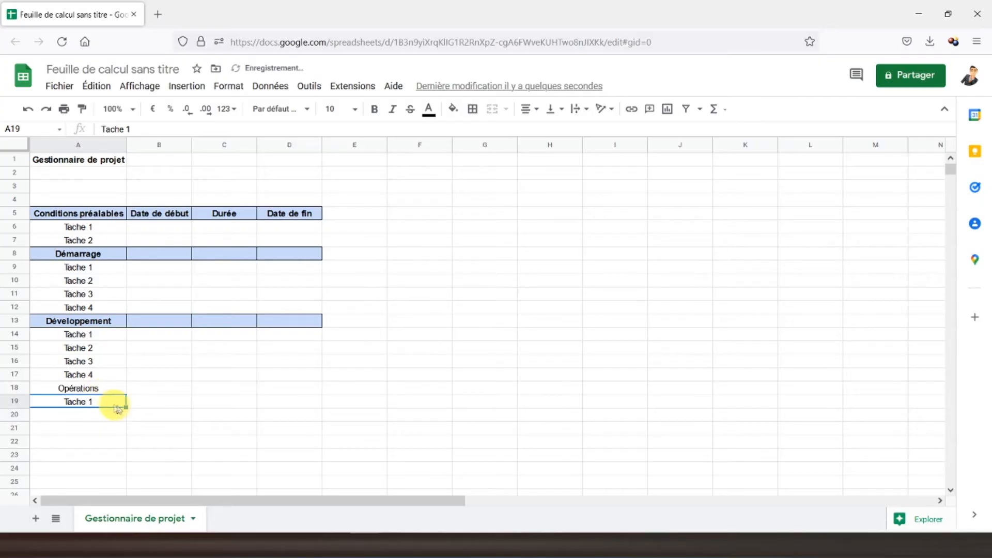
{"action": "left_click_drag", "start_coordinate": [126, 407], "coordinate": [126, 418]}
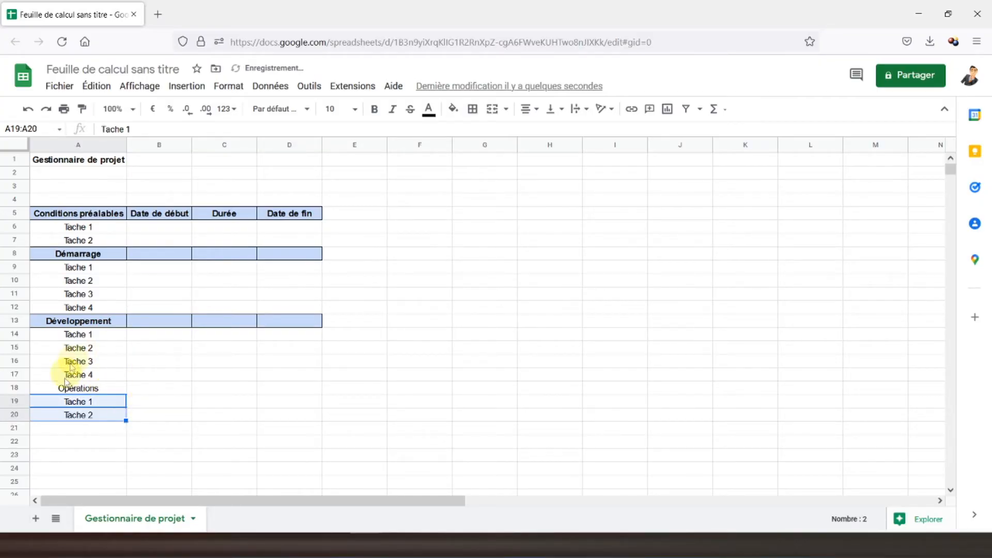
Make the Opérations row cells A18:D18 bold and apply all borders to them
{"action": "left_click_drag", "start_coordinate": [73, 390], "coordinate": [299, 394]}
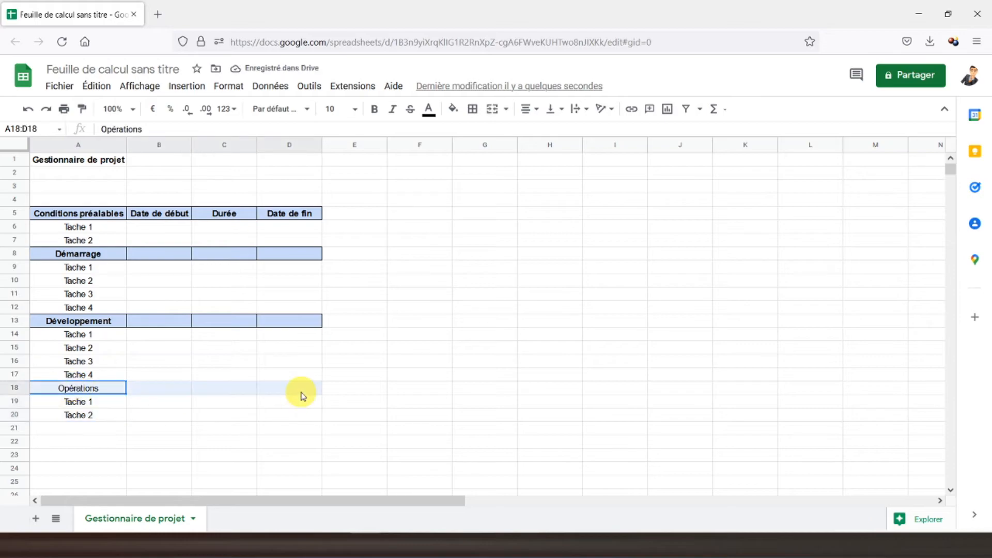
{"action": "left_click", "coordinate": [374, 111]}
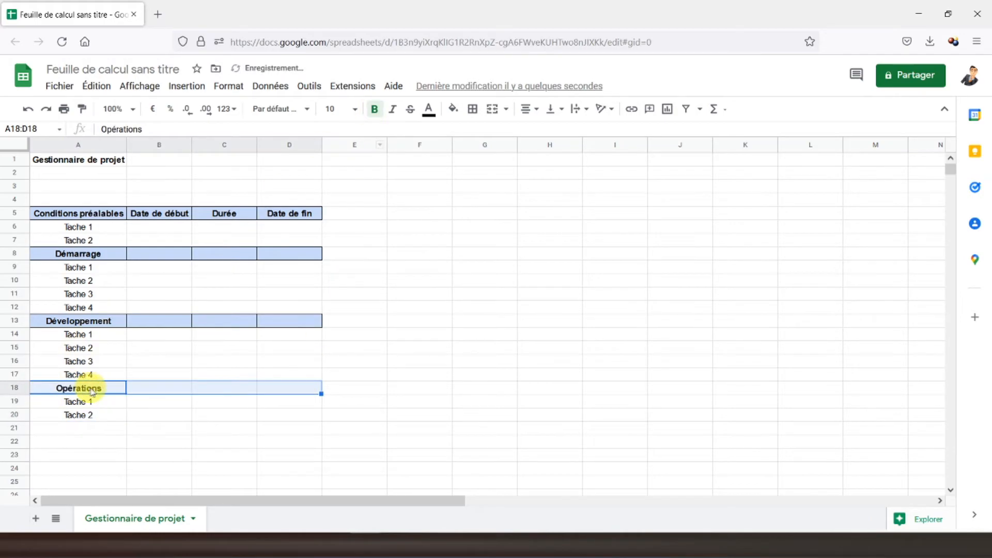
{"action": "left_click", "coordinate": [472, 109]}
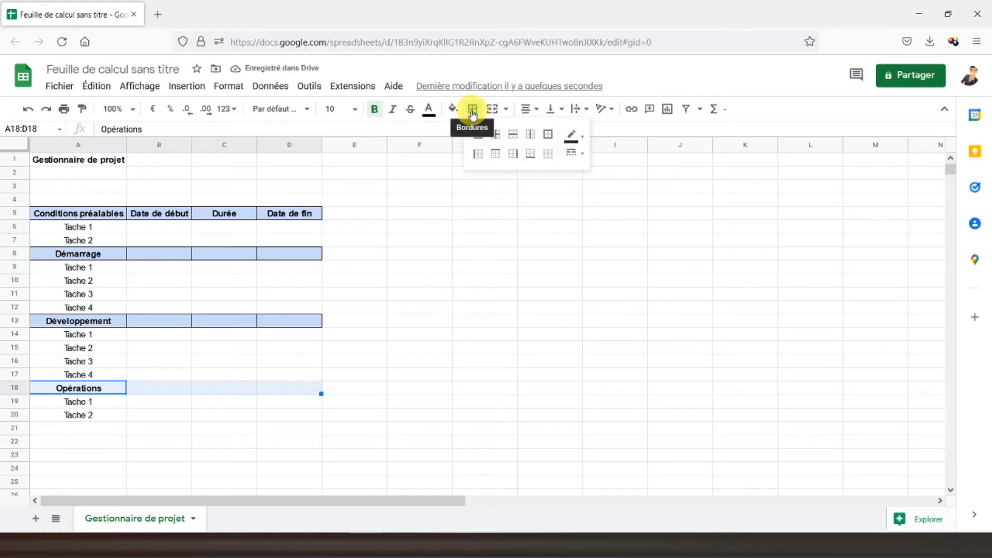
{"action": "left_click", "coordinate": [478, 134]}
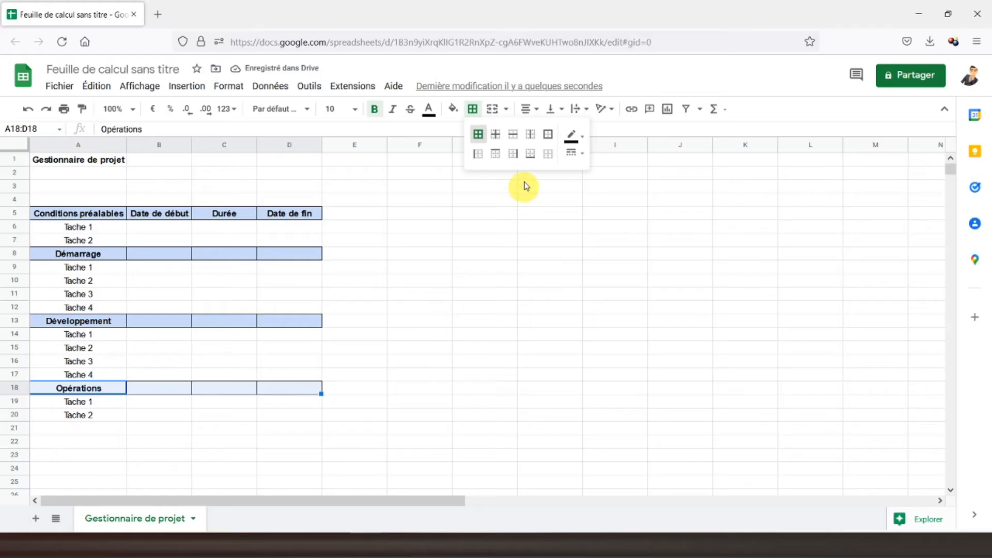
Fill cells A18:D18 with a light blue background color and select cell A21
{"action": "left_click", "coordinate": [453, 108]}
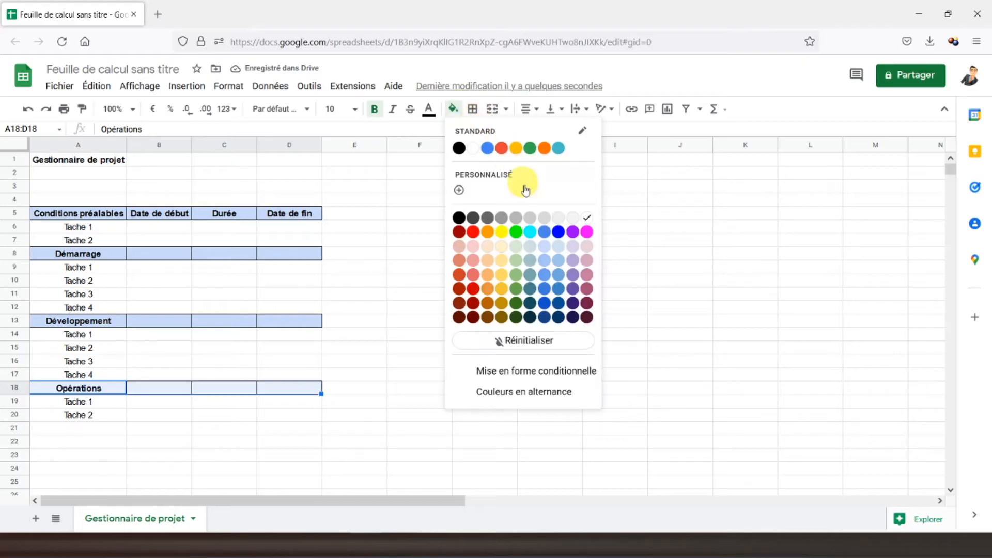
{"action": "left_click", "coordinate": [543, 249]}
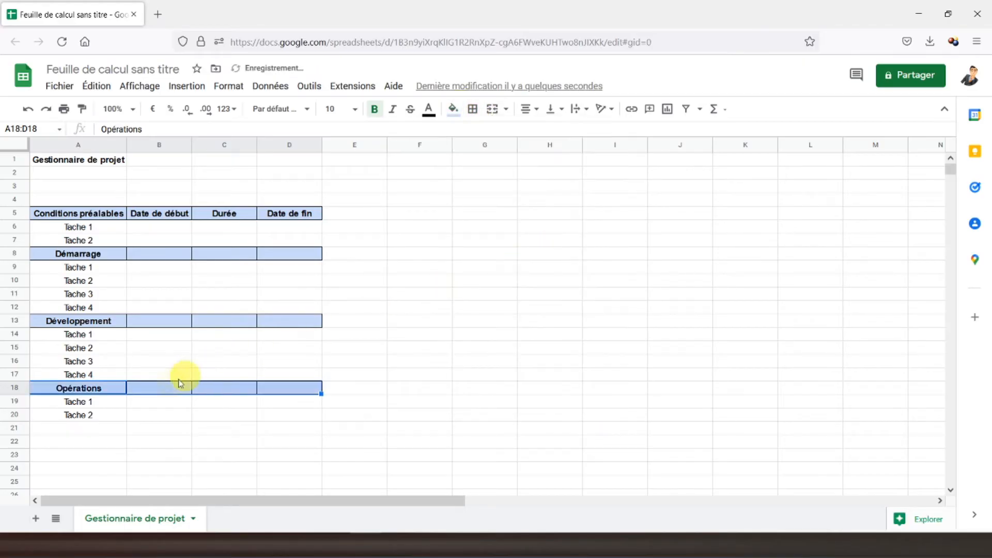
{"action": "left_click", "coordinate": [81, 431]}
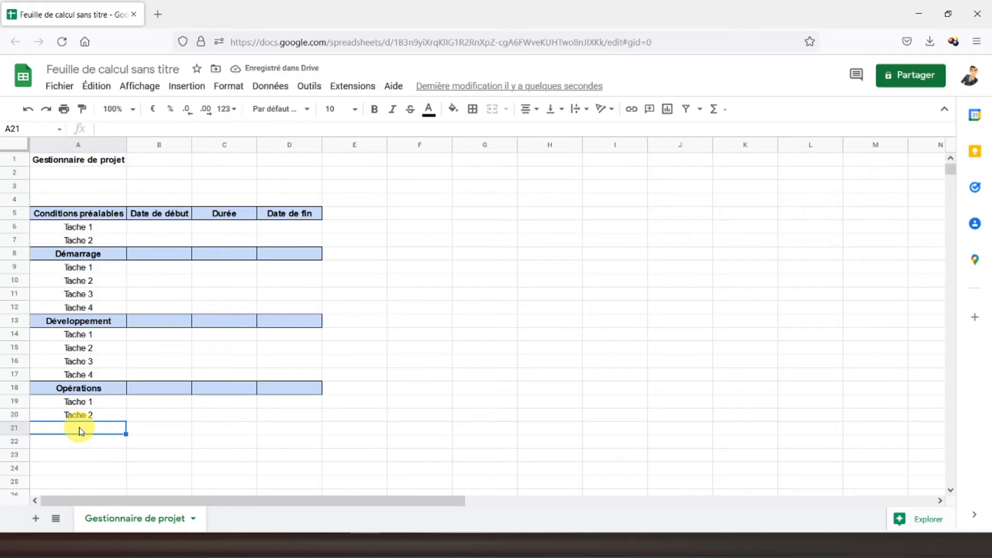
Enter "Lancement" in cell A21 and make it bold
{"action": "type", "text": "L"}
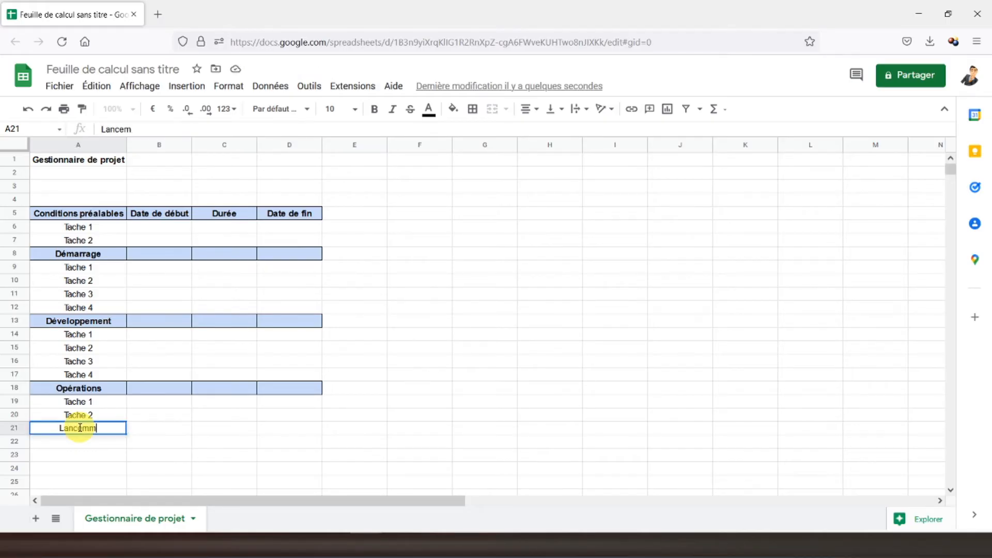
{"action": "type", "text": "ancement"}
{"action": "key", "text": "Return"}
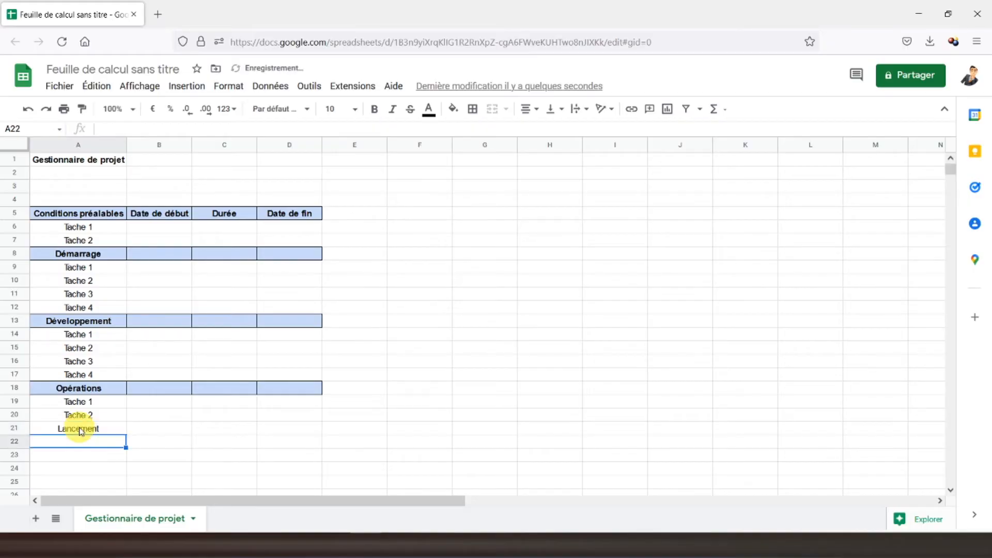
{"action": "left_click", "coordinate": [80, 430]}
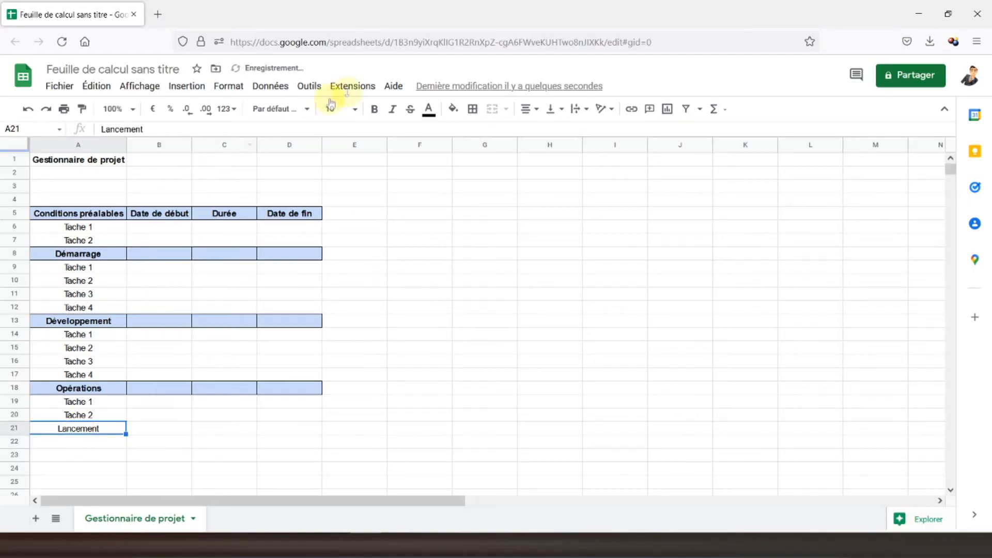
{"action": "left_click", "coordinate": [375, 111]}
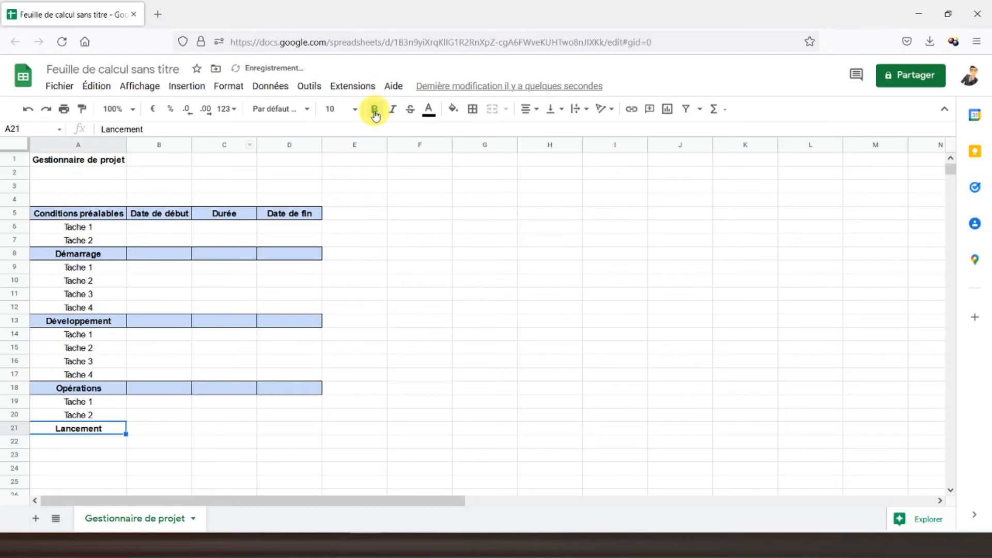
Fill the Lancement cell A21 and the adjacent cell B21 with red
{"action": "left_click", "coordinate": [452, 110]}
{"action": "left_click", "coordinate": [473, 231]}
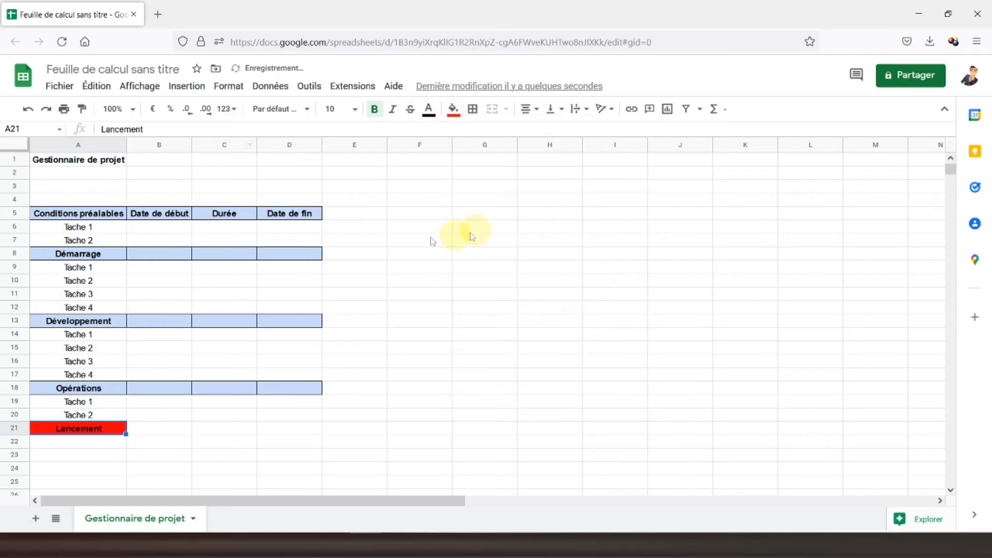
{"action": "left_click", "coordinate": [148, 430]}
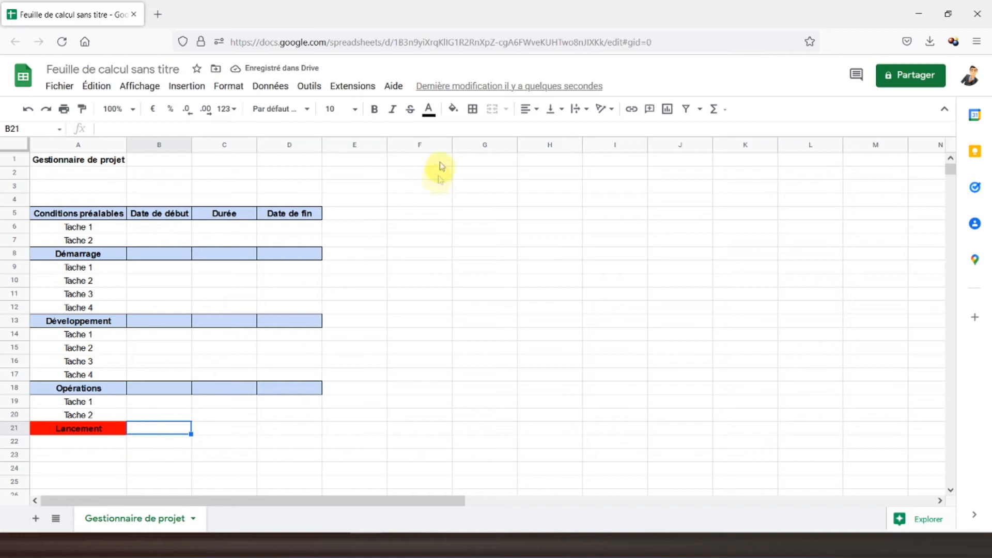
{"action": "left_click", "coordinate": [454, 117]}
{"action": "left_click", "coordinate": [473, 231]}
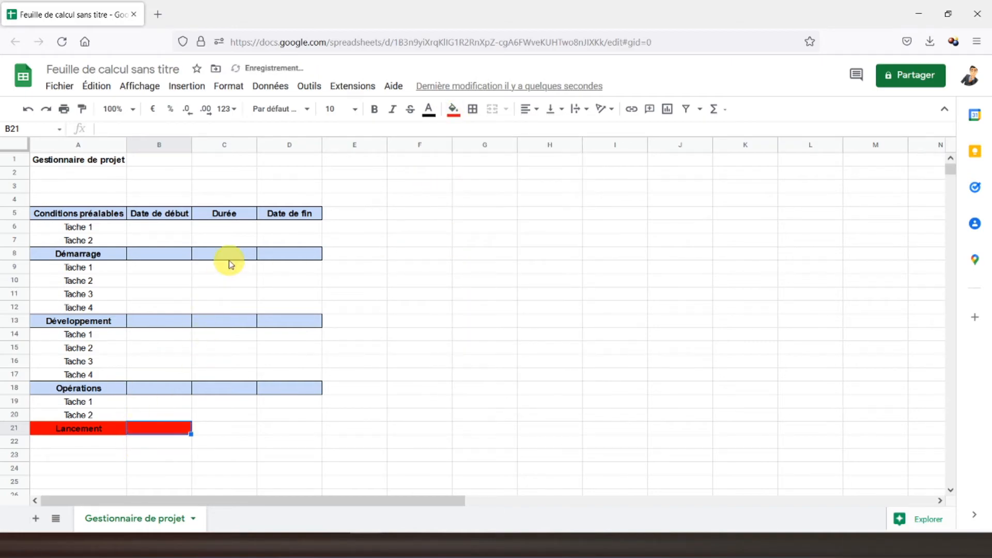
Apply all borders to the table range A6:D20
{"action": "left_click_drag", "start_coordinate": [69, 230], "coordinate": [284, 410]}
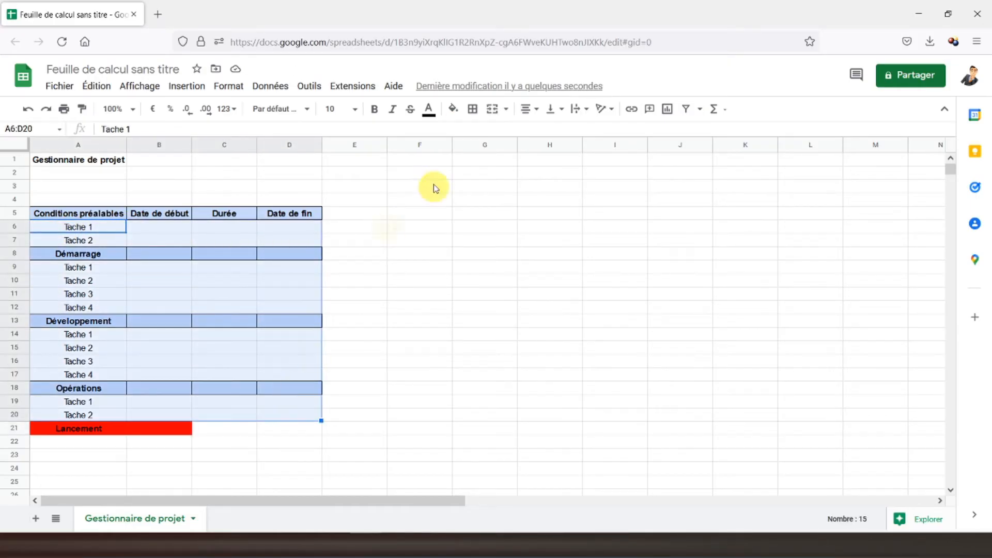
{"action": "left_click", "coordinate": [472, 110]}
{"action": "left_click", "coordinate": [478, 134]}
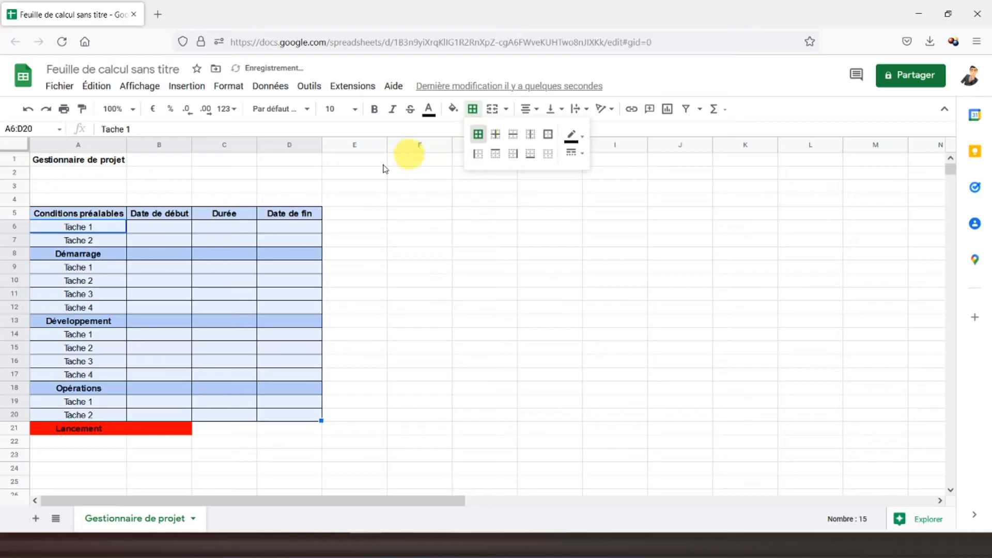
{"action": "left_click", "coordinate": [115, 272]}
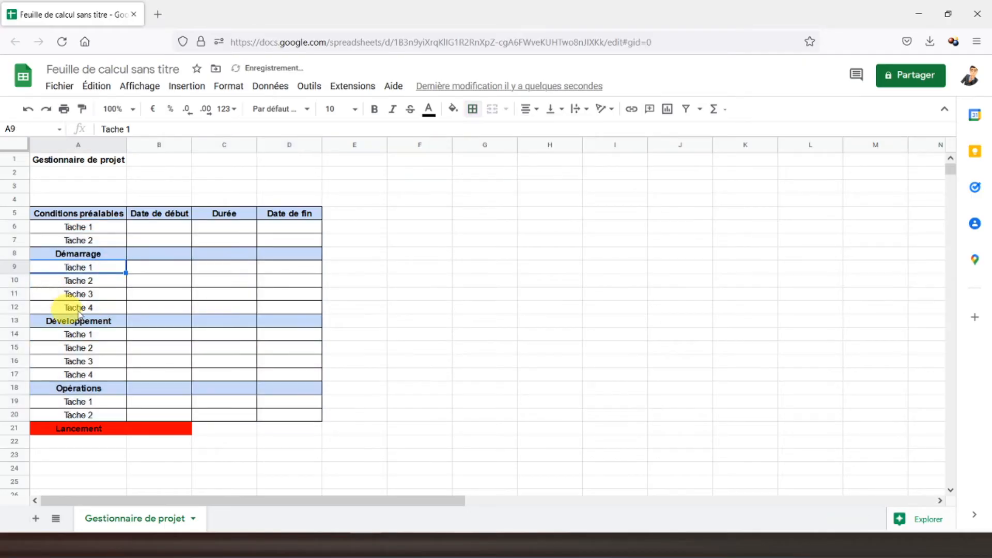
Enter the start date 01/02/2022 for the first task in cell B6
{"action": "left_click", "coordinate": [162, 234]}
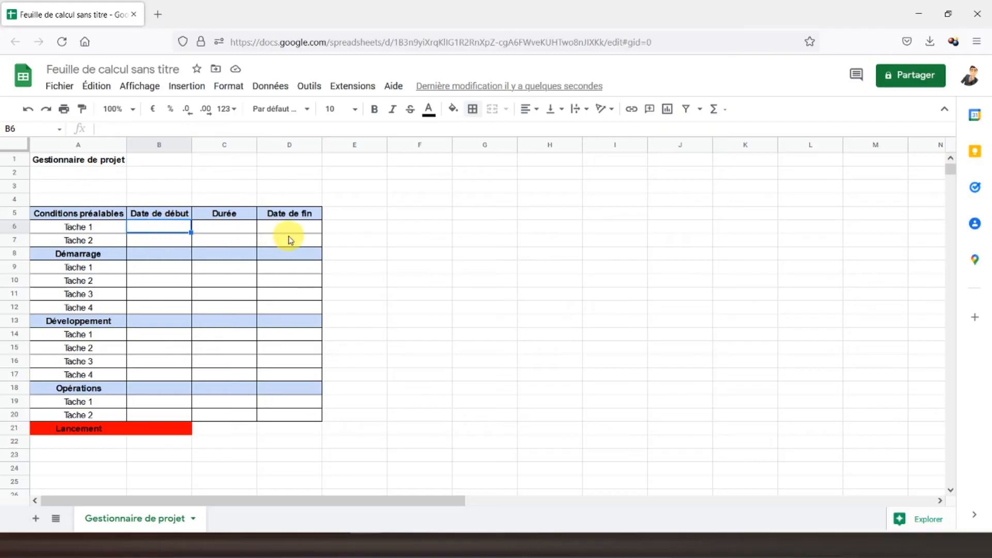
{"action": "type", "text": "0"}
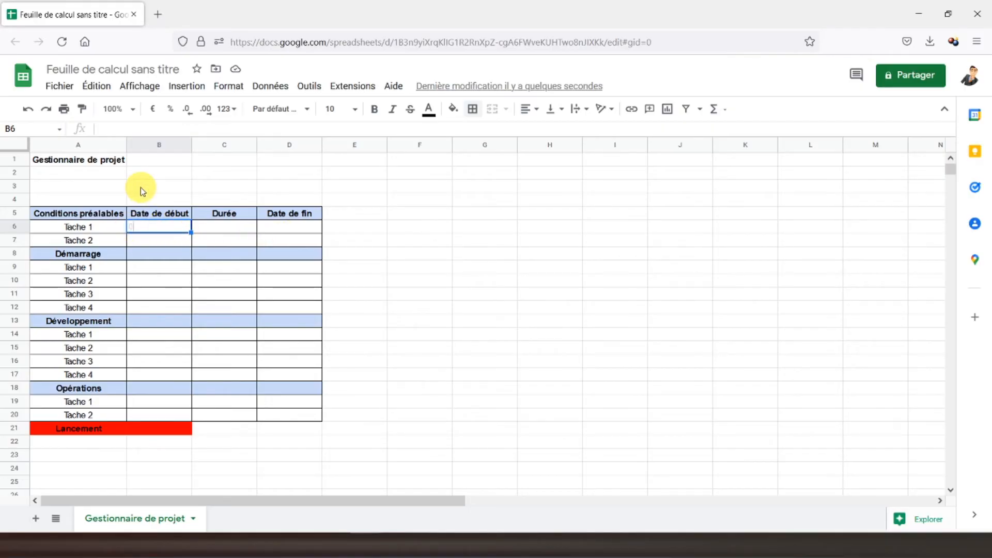
{"action": "type", "text": "1/02/2022"}
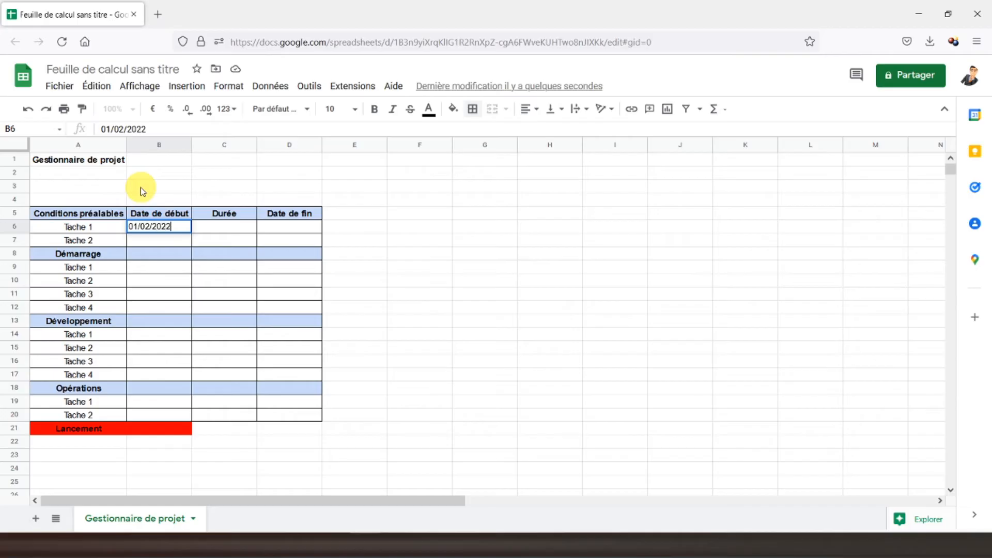
{"action": "key", "text": "Return"}
{"action": "key", "text": "Up"}
Replace the start date in cell B6 with 01/01/2022
{"action": "type", "text": "01/01/2022"}
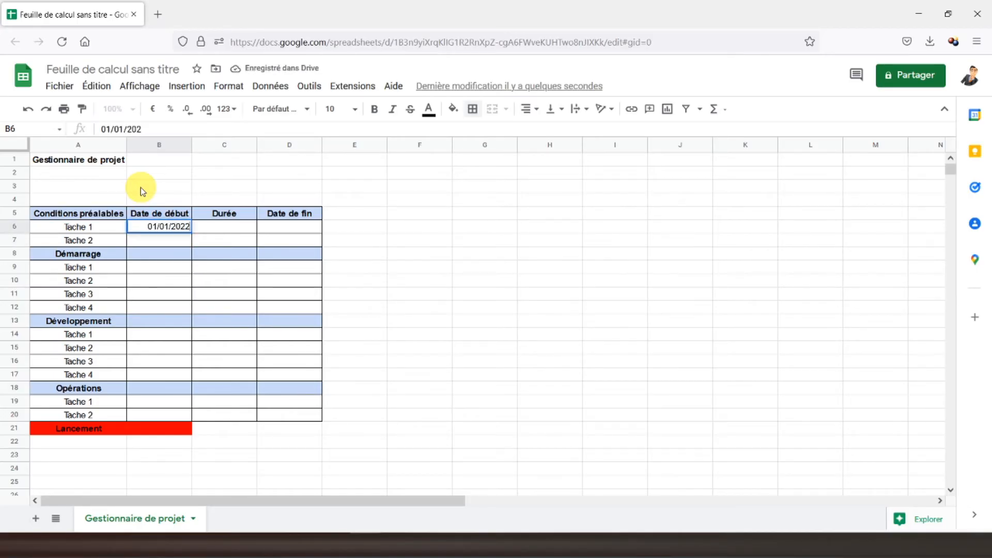
{"action": "key", "text": "Return"}
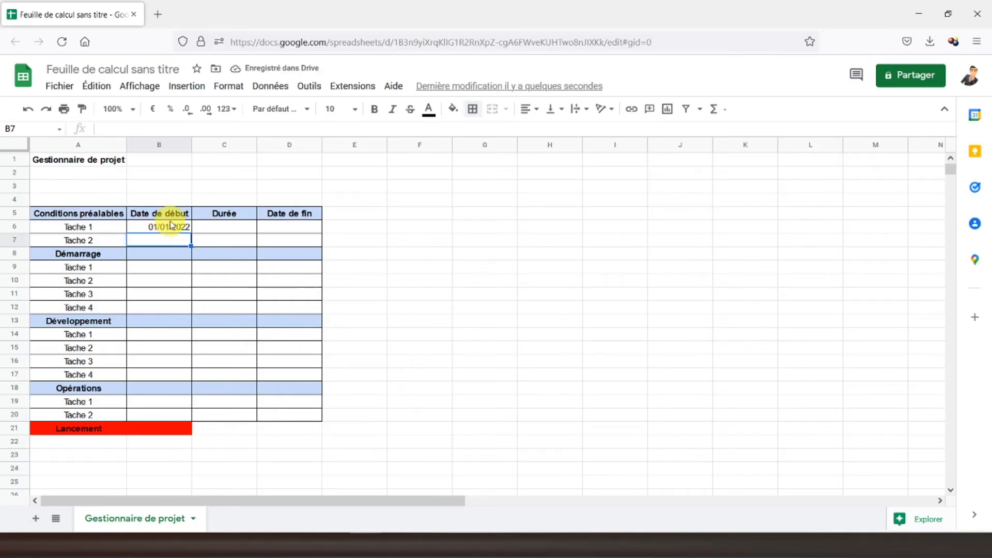
Apply a custom date format showing weekday, day, month name and year to column B, and widen the column to fit the full date
{"action": "left_click", "coordinate": [165, 145]}
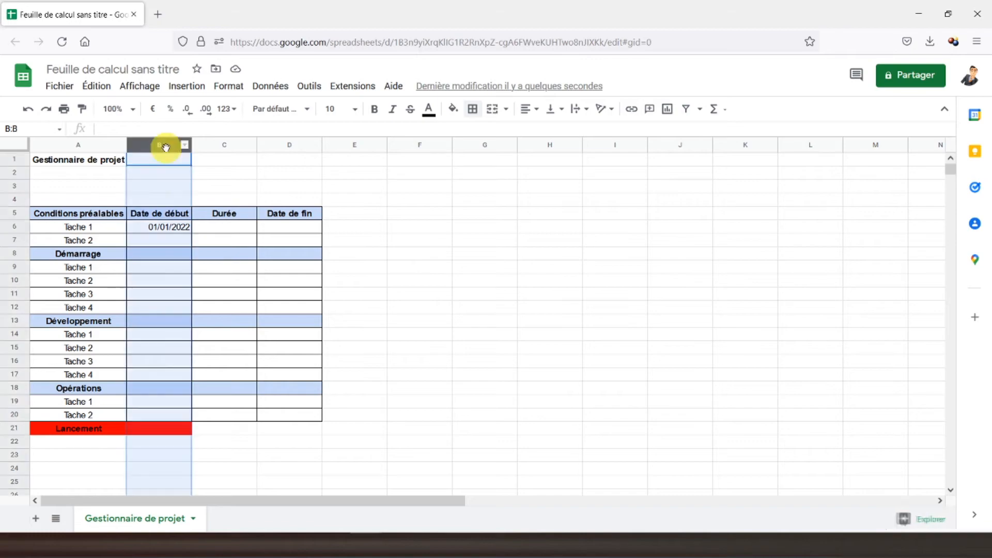
{"action": "left_click", "coordinate": [231, 87]}
{"action": "mouse_move", "coordinate": [232, 141]}
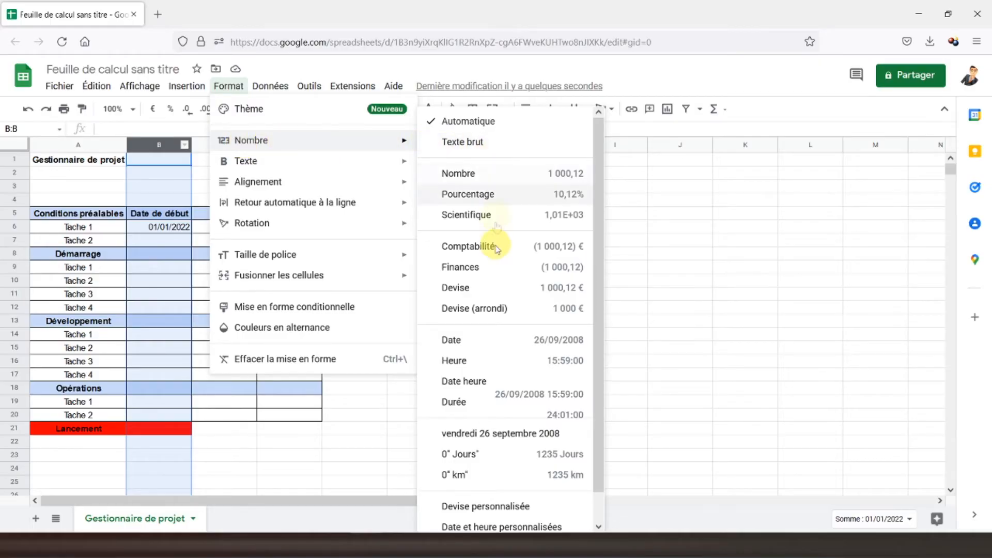
{"action": "scroll", "coordinate": [483, 308], "scroll_direction": "down", "scroll_amount": 1}
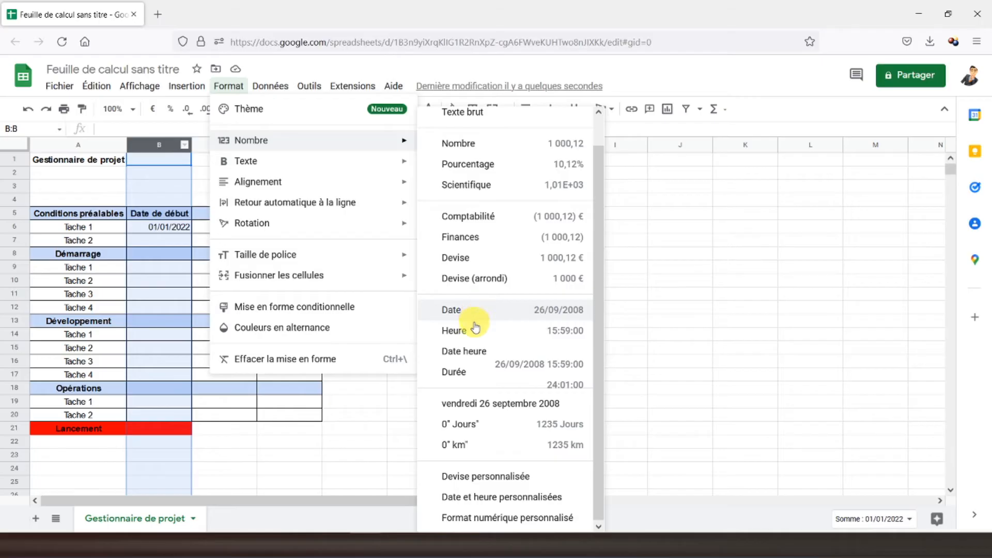
{"action": "left_click", "coordinate": [497, 499]}
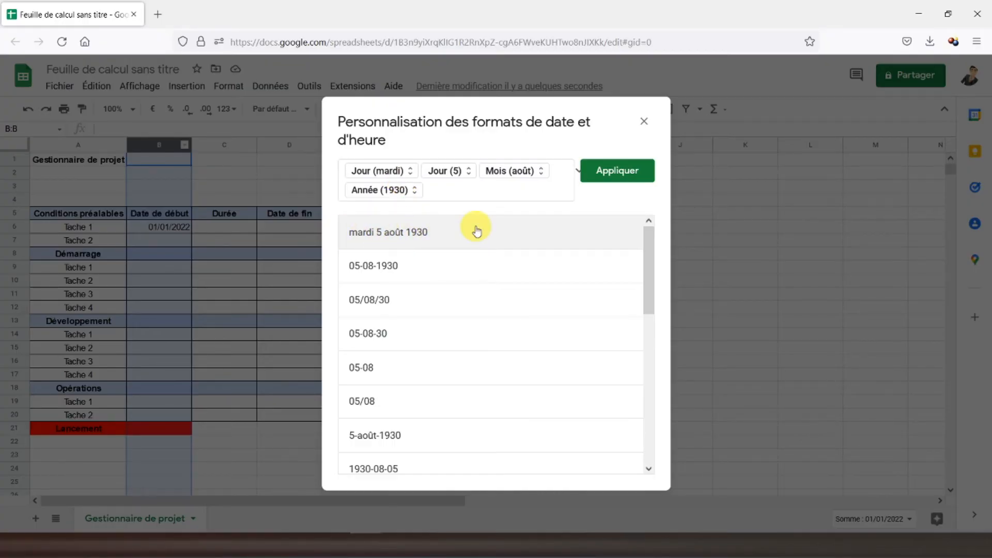
{"action": "left_click", "coordinate": [612, 176]}
{"action": "left_click", "coordinate": [160, 230]}
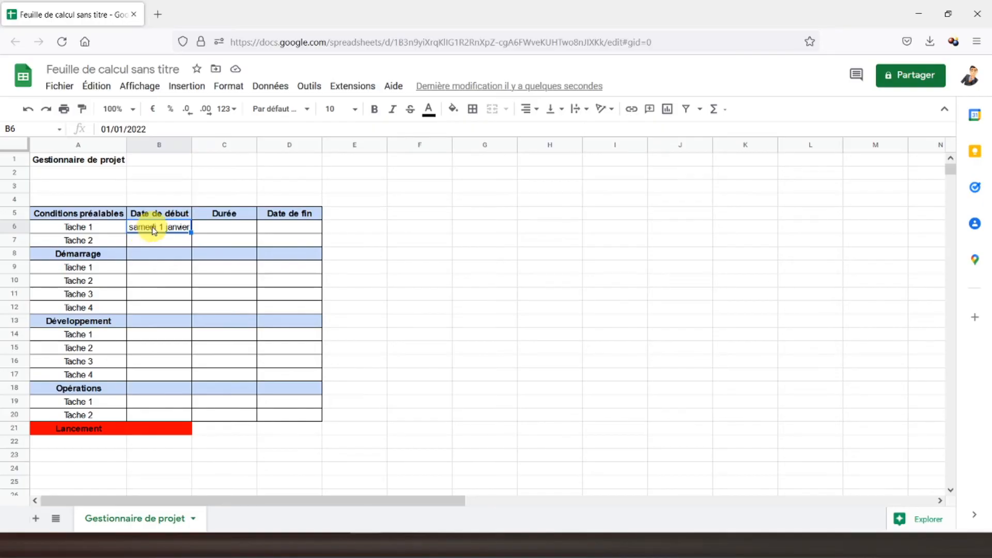
{"action": "left_click_drag", "start_coordinate": [191, 145], "coordinate": [213, 144]}
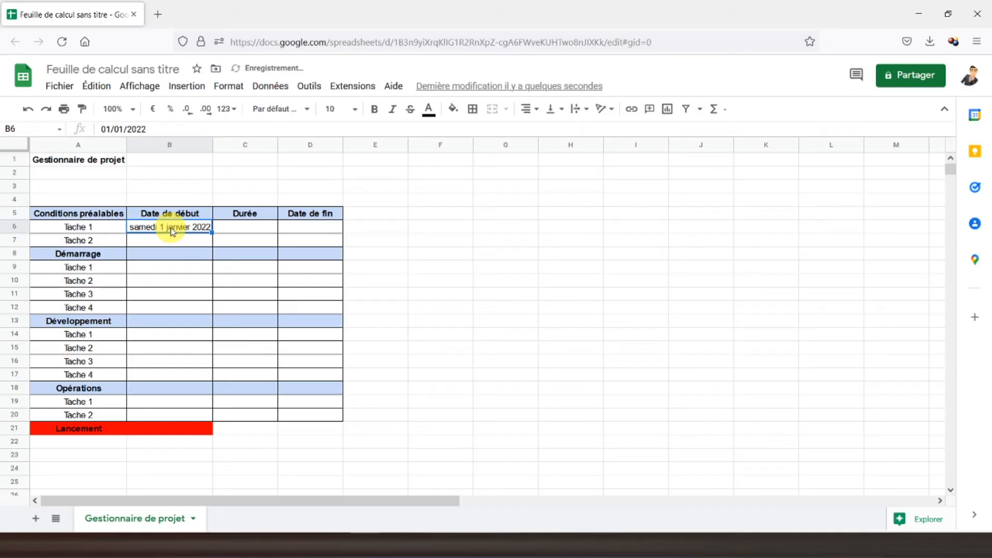
Apply the custom number format 0" Jour(s)" to the Durée cells C6:C20
{"action": "left_click", "coordinate": [252, 230]}
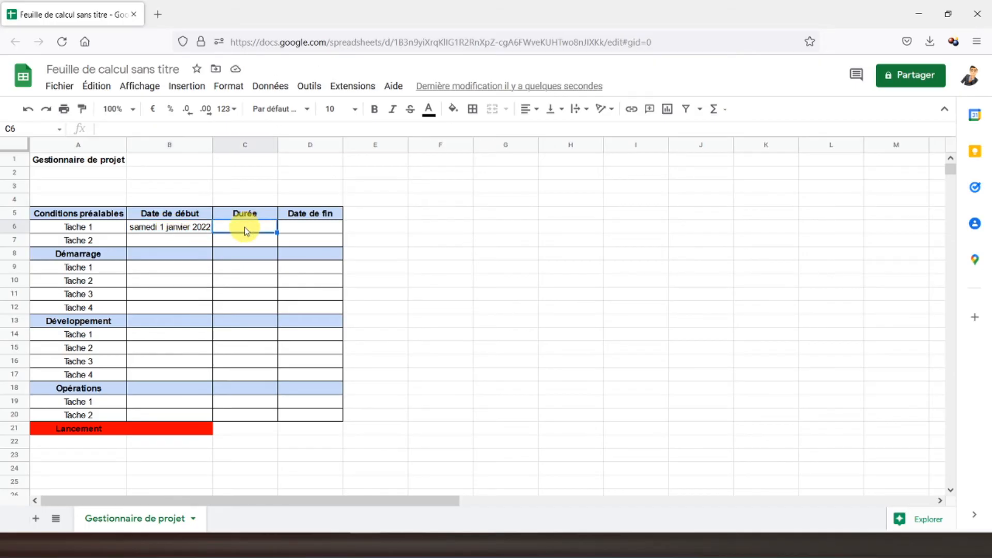
{"action": "left_click_drag", "start_coordinate": [244, 227], "coordinate": [253, 423]}
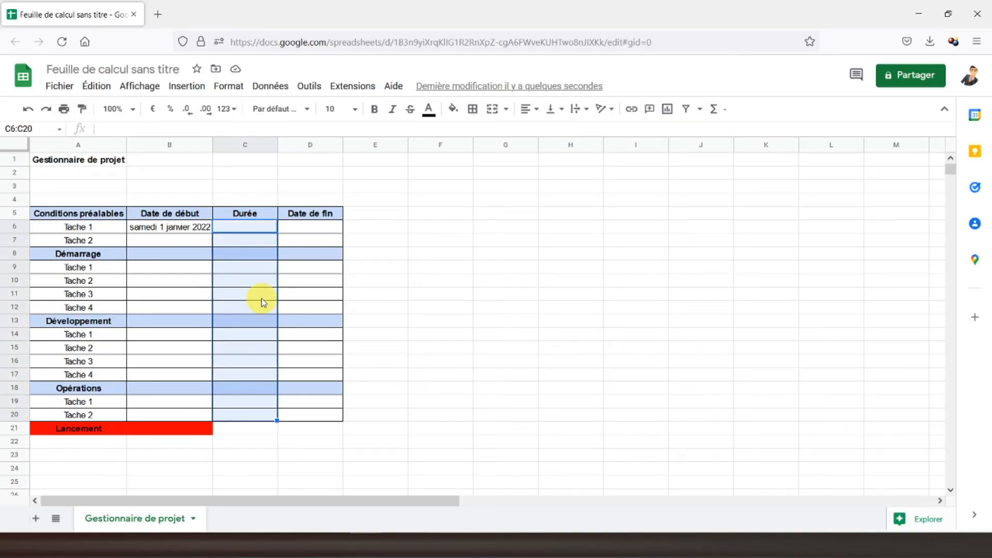
{"action": "left_click", "coordinate": [230, 88]}
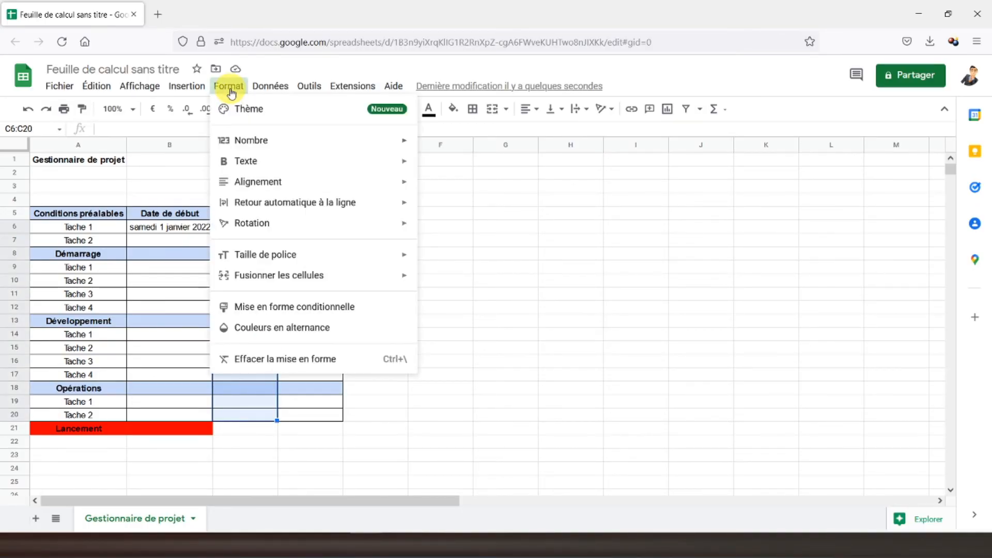
{"action": "mouse_move", "coordinate": [365, 138]}
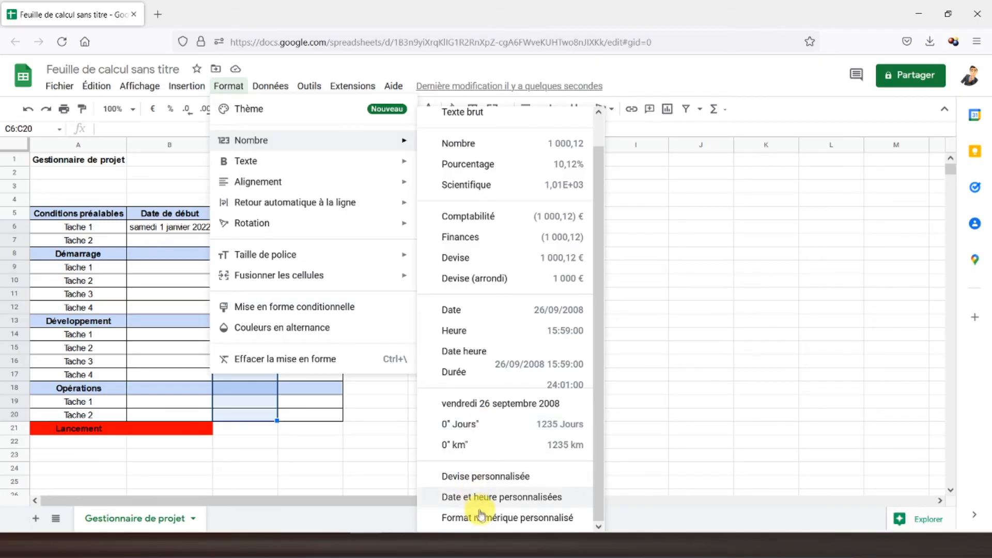
{"action": "left_click", "coordinate": [494, 518]}
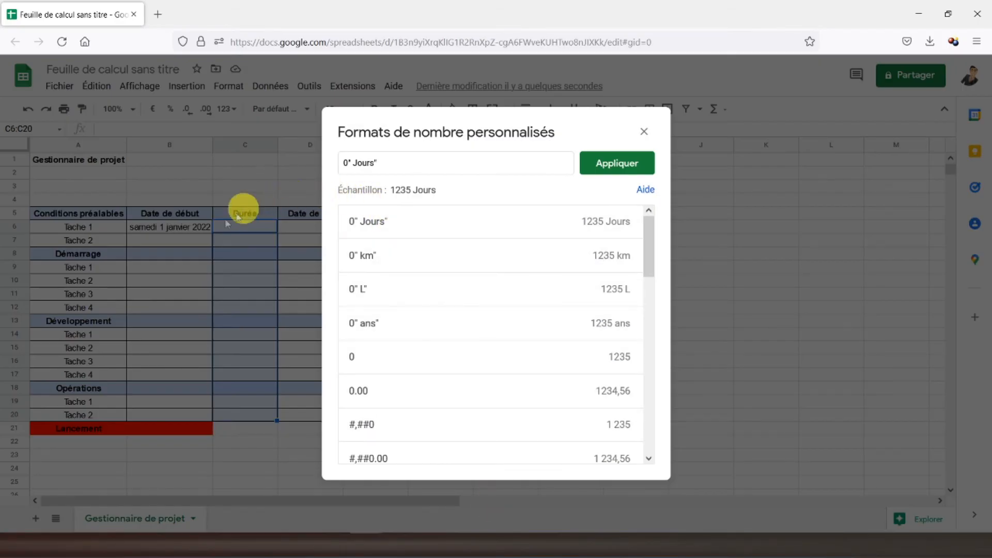
{"action": "left_click", "coordinate": [371, 163]}
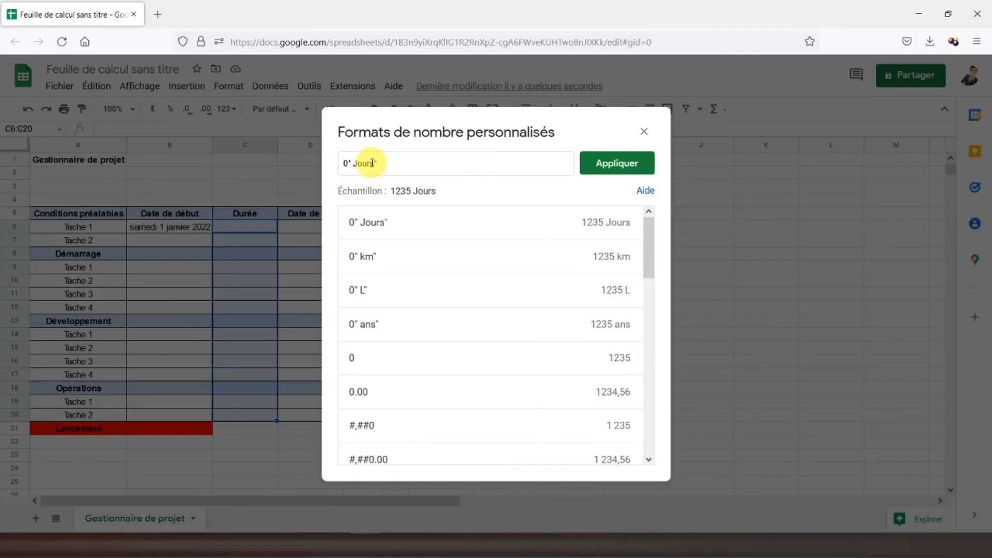
{"action": "type", "text": "(s"}
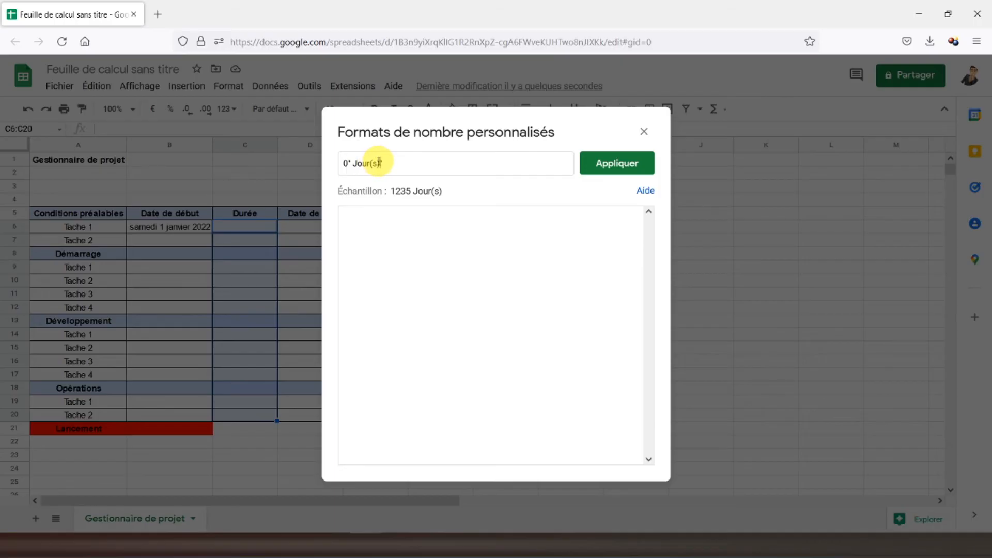
{"action": "left_click", "coordinate": [594, 166]}
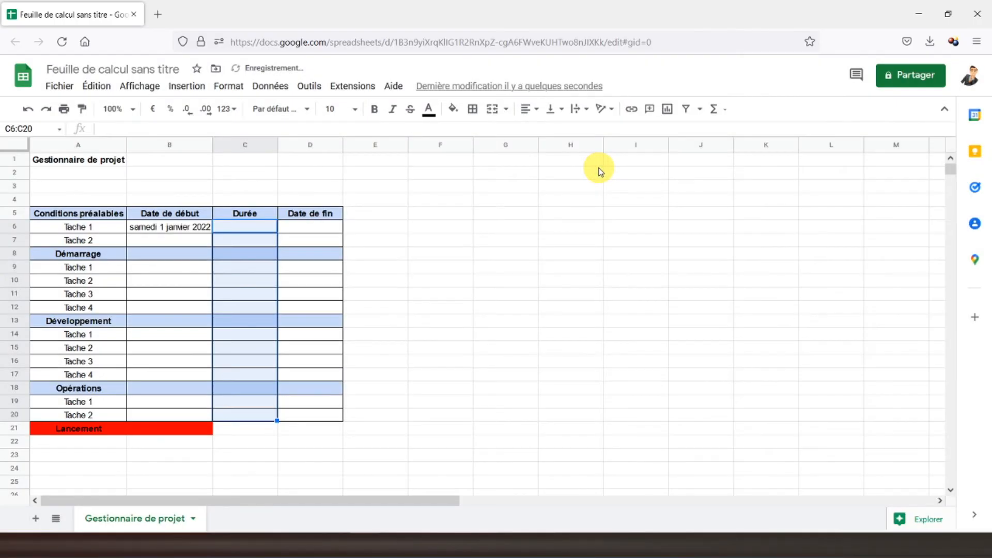
Enter a duration of 2 for the first task in cell C6
{"action": "left_click", "coordinate": [250, 230]}
{"action": "type", "text": "2"}
{"action": "key", "text": "Return"}
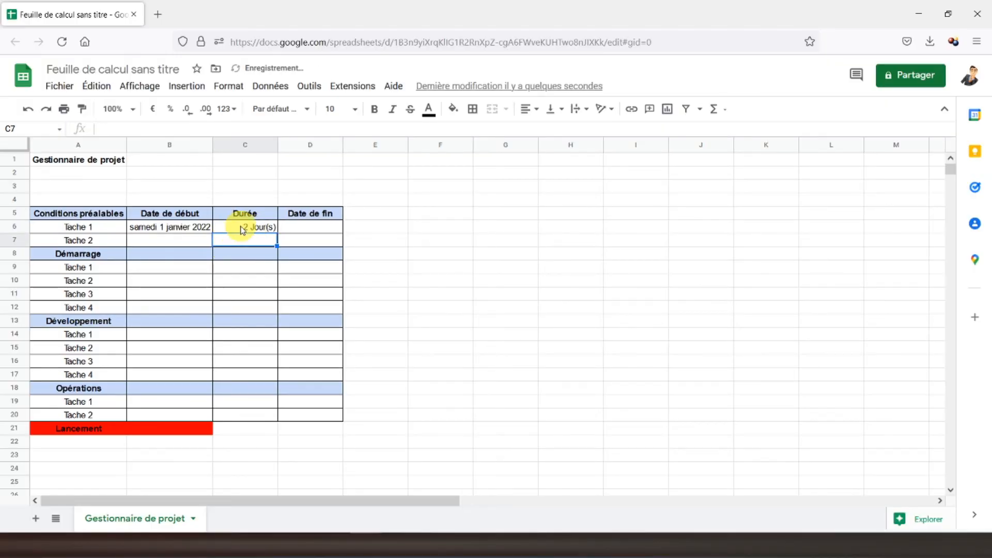
Center the contents of the Durée and Date de fin columns, C and D, horizontally
{"action": "left_click", "coordinate": [240, 144]}
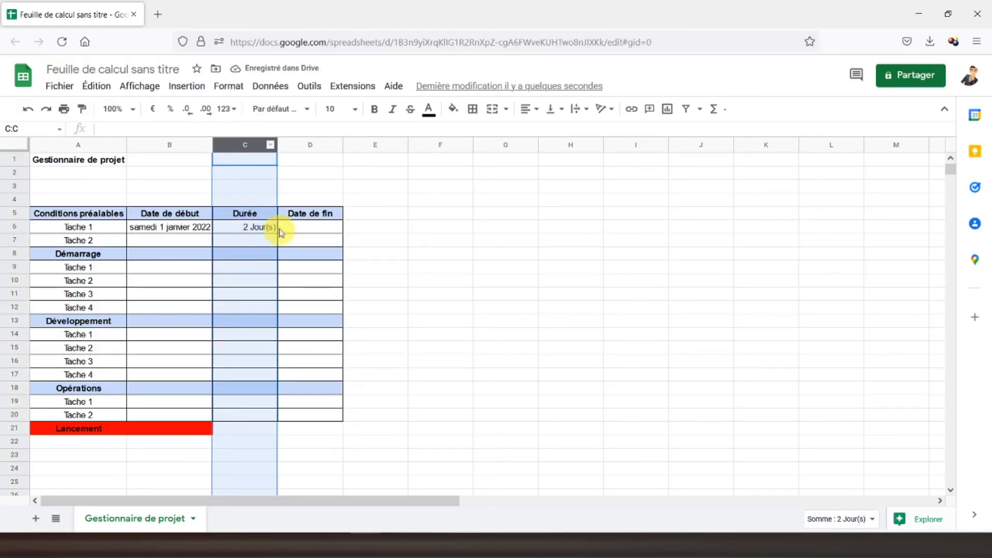
{"action": "left_click", "coordinate": [527, 109]}
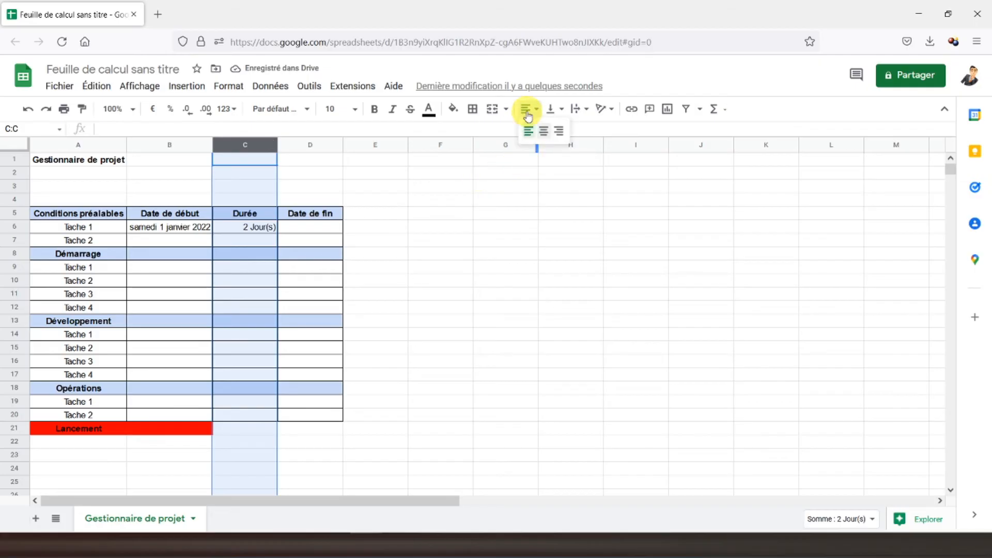
{"action": "left_click", "coordinate": [542, 131]}
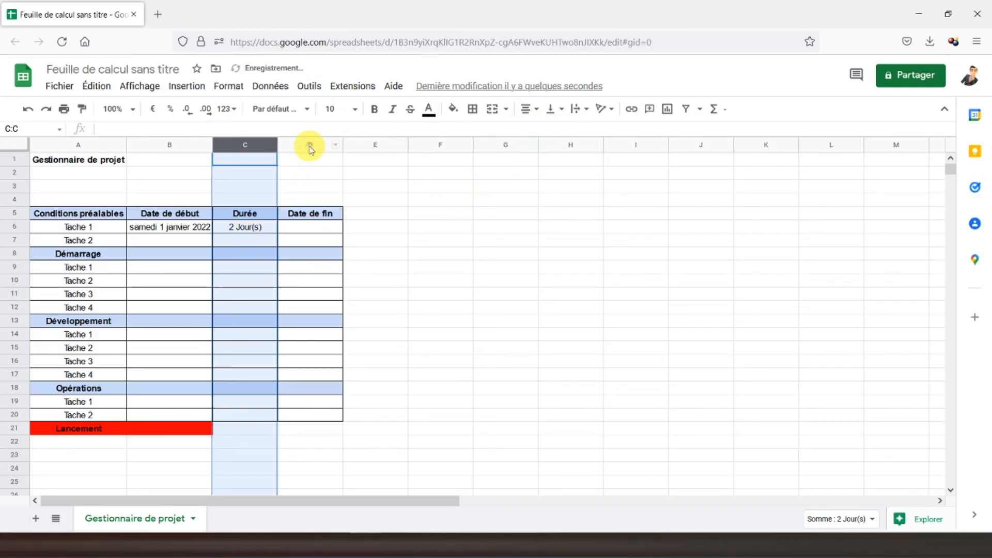
{"action": "left_click", "coordinate": [309, 146]}
{"action": "left_click", "coordinate": [528, 108]}
{"action": "left_click", "coordinate": [542, 130]}
Apply the saved long date format with weekday, day, month name and year to the Date de fin cells D6:D20
{"action": "left_click", "coordinate": [307, 229]}
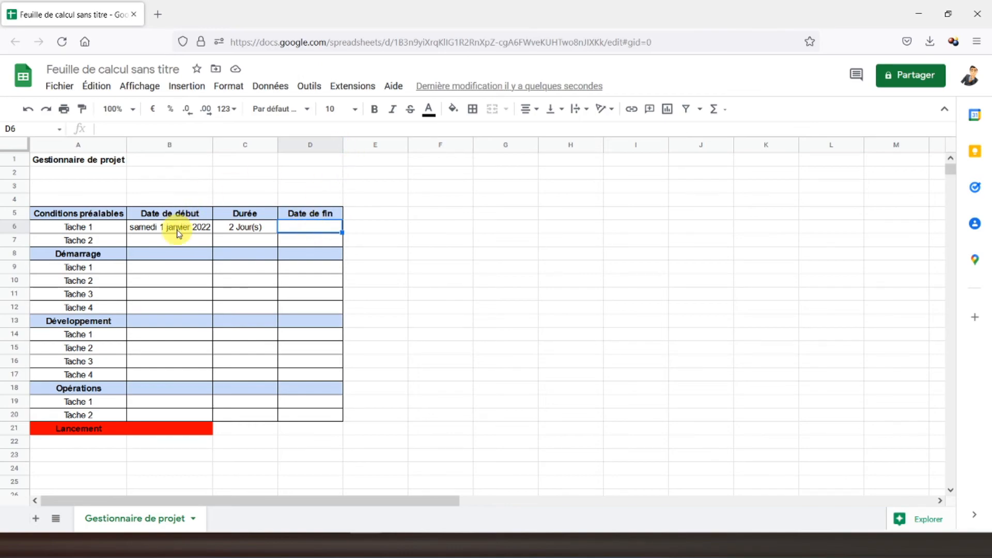
{"action": "left_click_drag", "start_coordinate": [308, 222], "coordinate": [298, 413]}
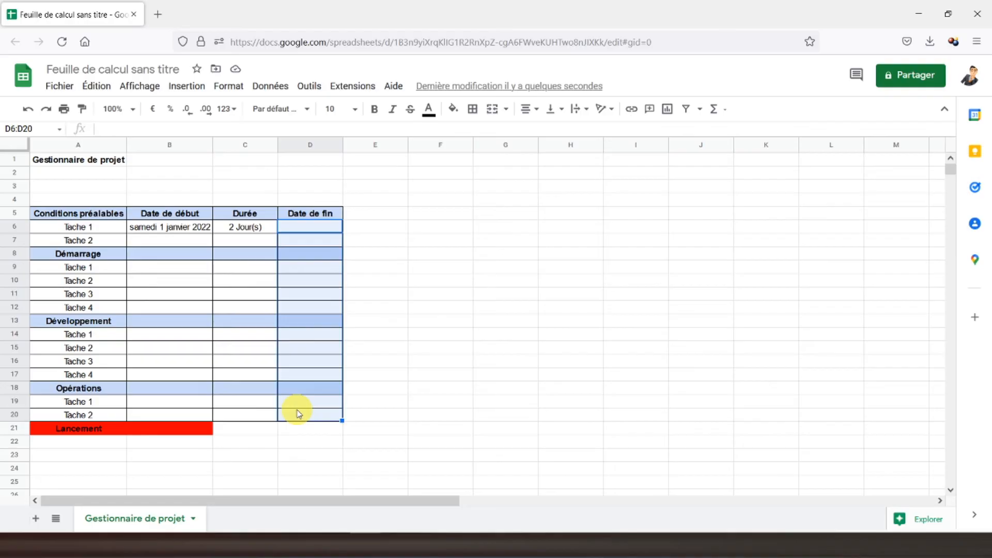
{"action": "left_click", "coordinate": [227, 86]}
{"action": "mouse_move", "coordinate": [283, 138]}
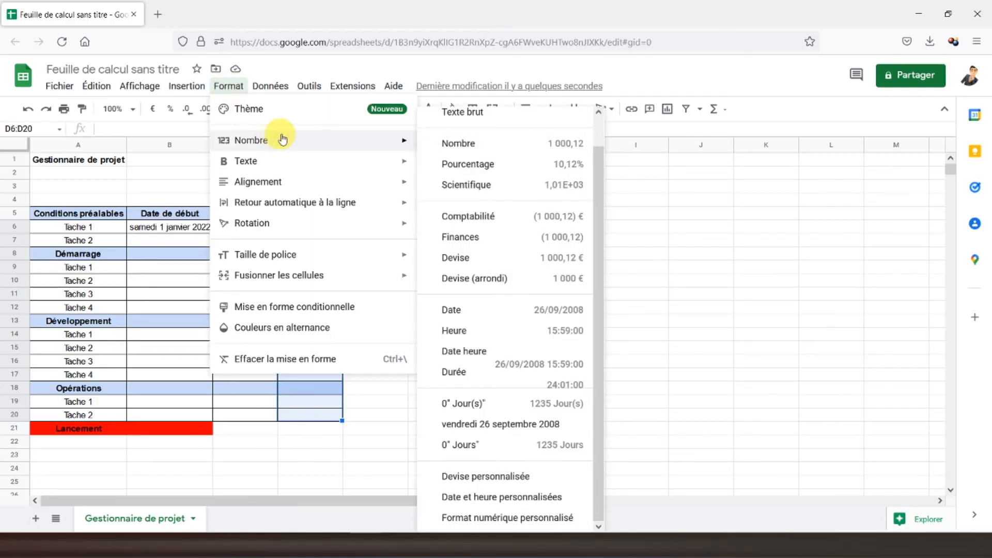
{"action": "left_click", "coordinate": [482, 424]}
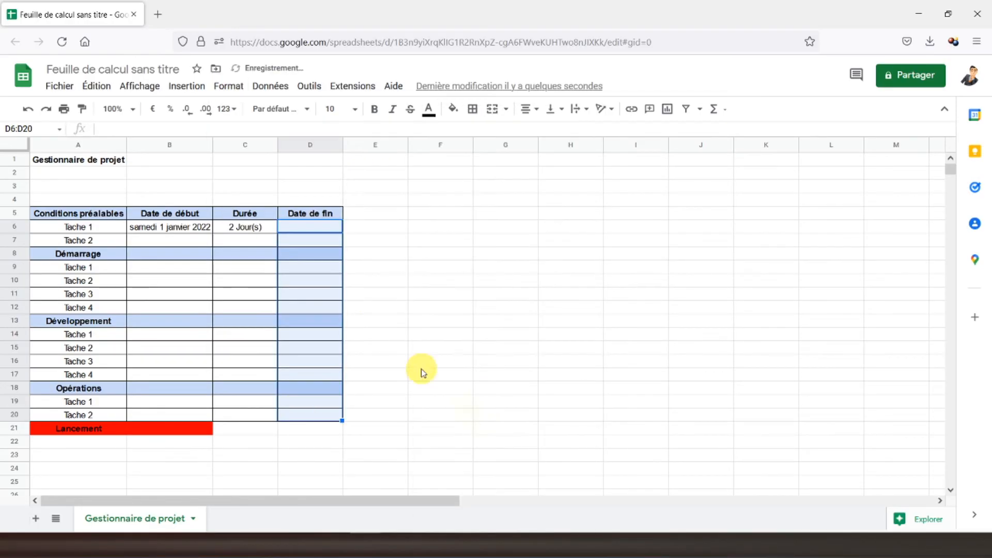
Enter the formula =B6+C6 in cell D6 to calculate the first task's end date
{"action": "left_click", "coordinate": [307, 230]}
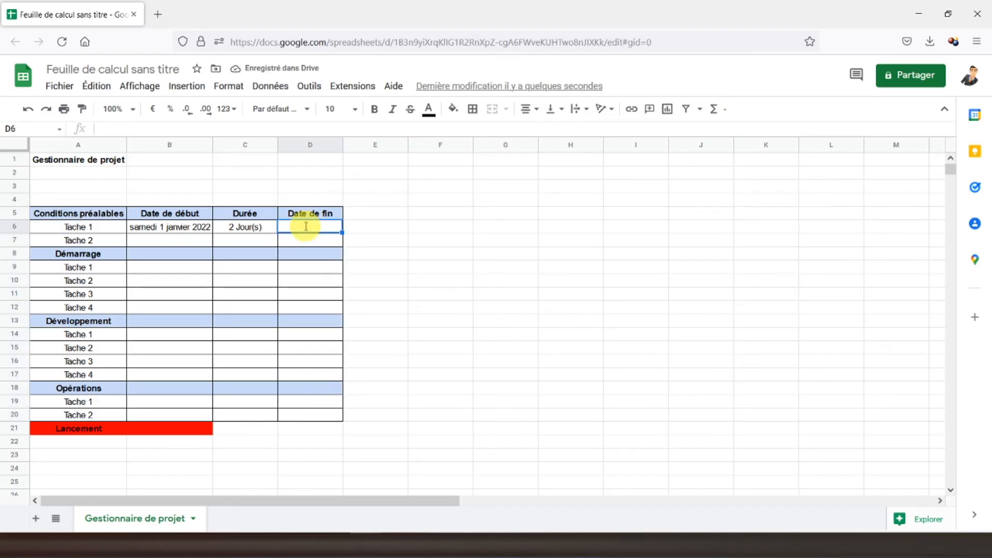
{"action": "type", "text": "=B6"}
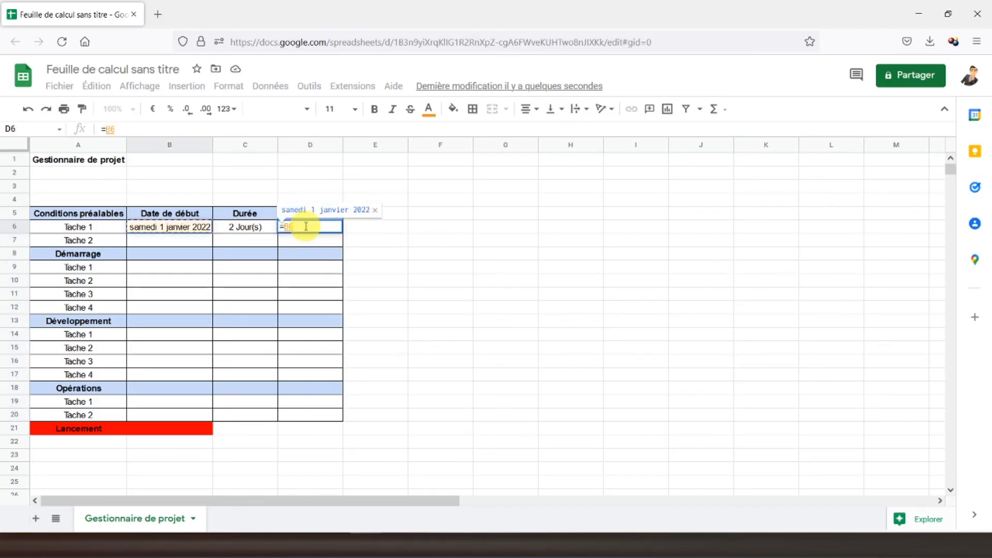
{"action": "type", "text": "+C6"}
{"action": "key", "text": "Return"}
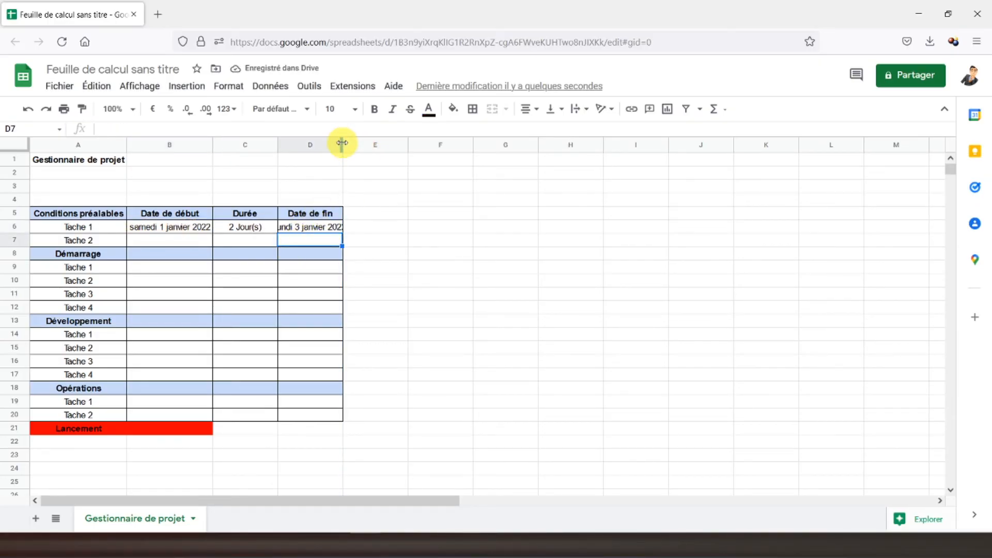
Widen column D to fit the full date and clear the formula from cell D6
{"action": "left_click_drag", "start_coordinate": [342, 138], "coordinate": [354, 140]}
{"action": "left_click", "coordinate": [316, 229]}
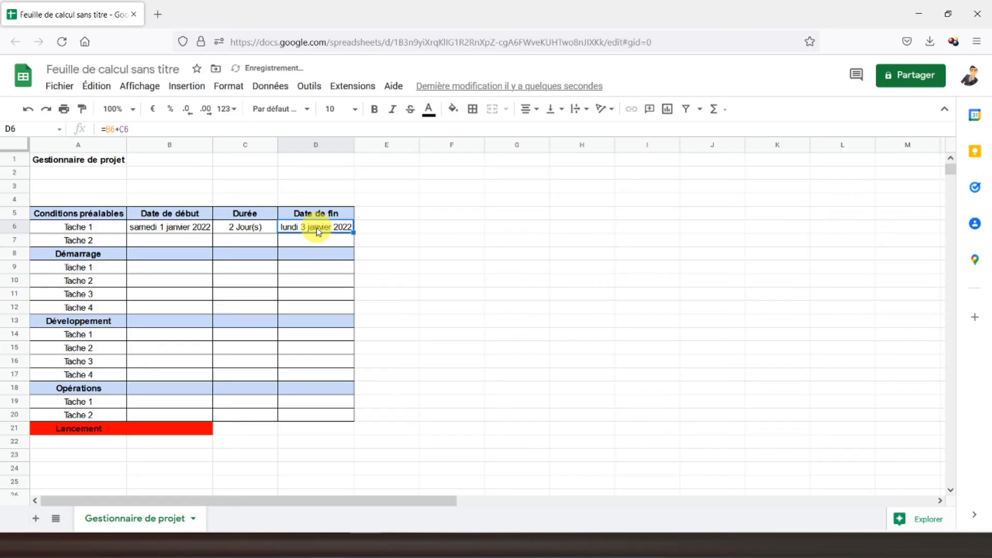
{"action": "key", "text": "Delete"}
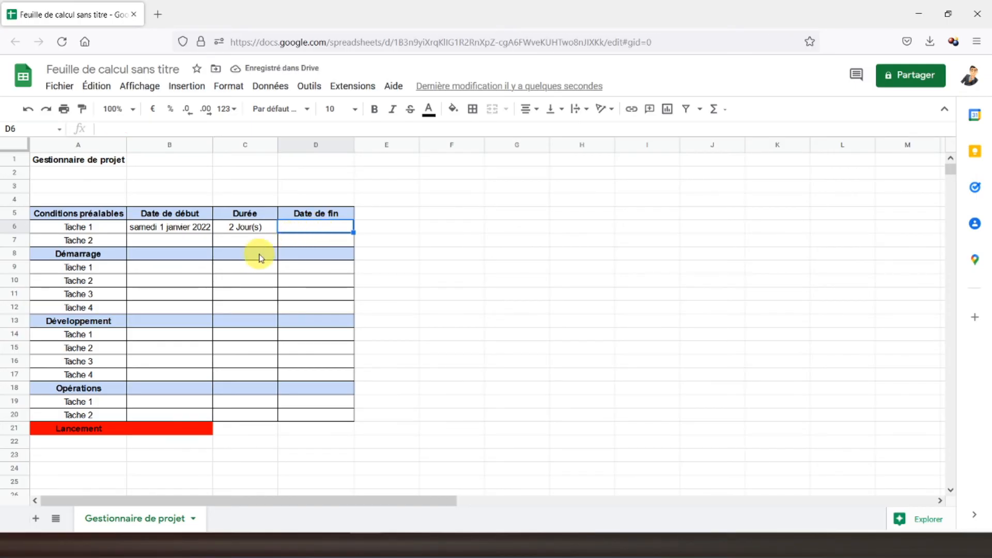
Hide the gridlines of the sheet
{"action": "left_click", "coordinate": [46, 160]}
{"action": "left_click", "coordinate": [303, 87]}
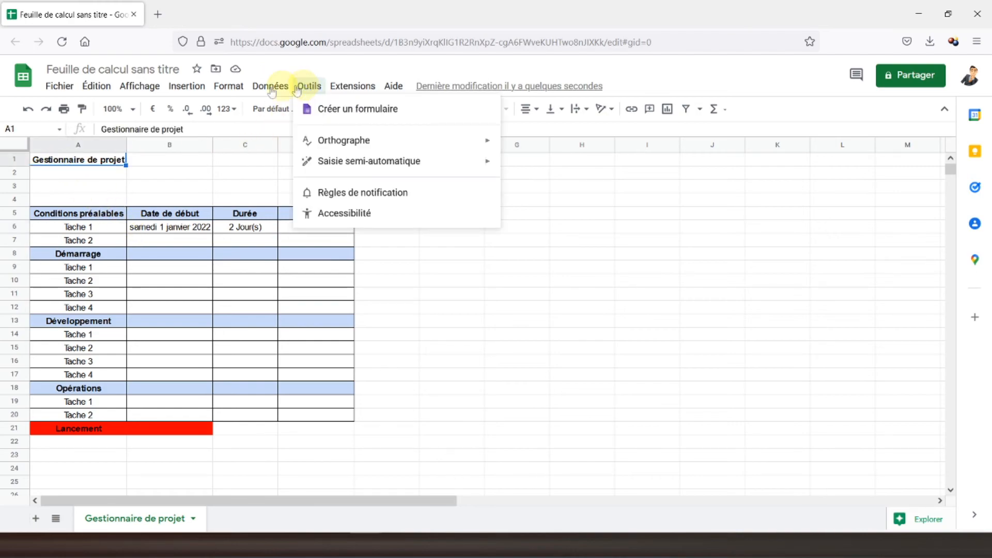
{"action": "mouse_move", "coordinate": [143, 95]}
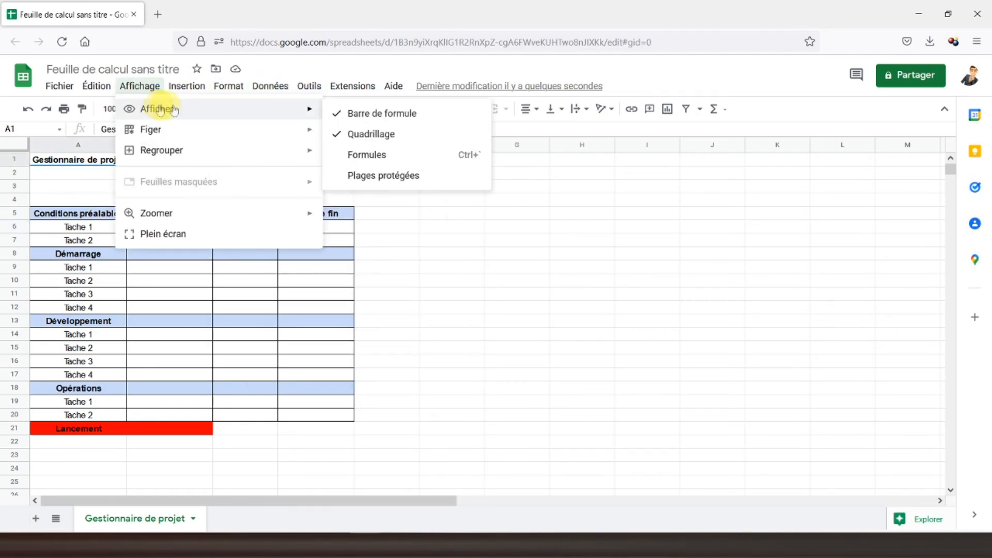
{"action": "left_click", "coordinate": [371, 135]}
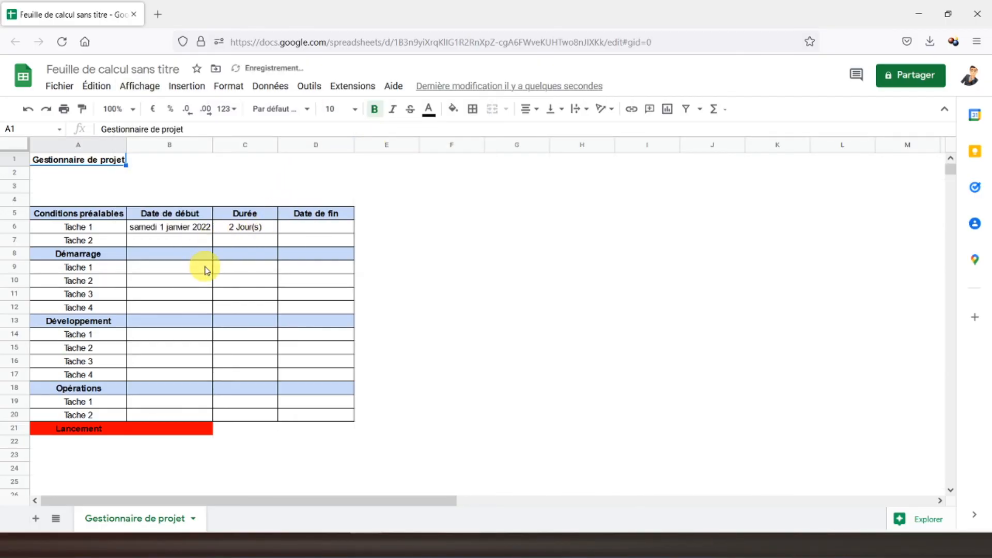
Apply all borders to the Lancement row cells A21:B21
{"action": "left_click_drag", "start_coordinate": [84, 429], "coordinate": [191, 432]}
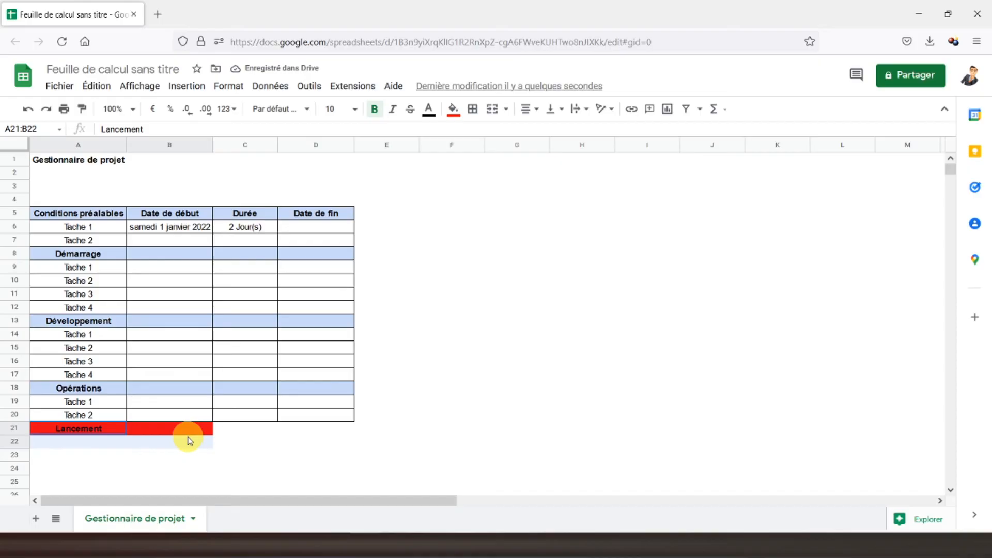
{"action": "left_click", "coordinate": [472, 109]}
{"action": "left_click", "coordinate": [479, 135]}
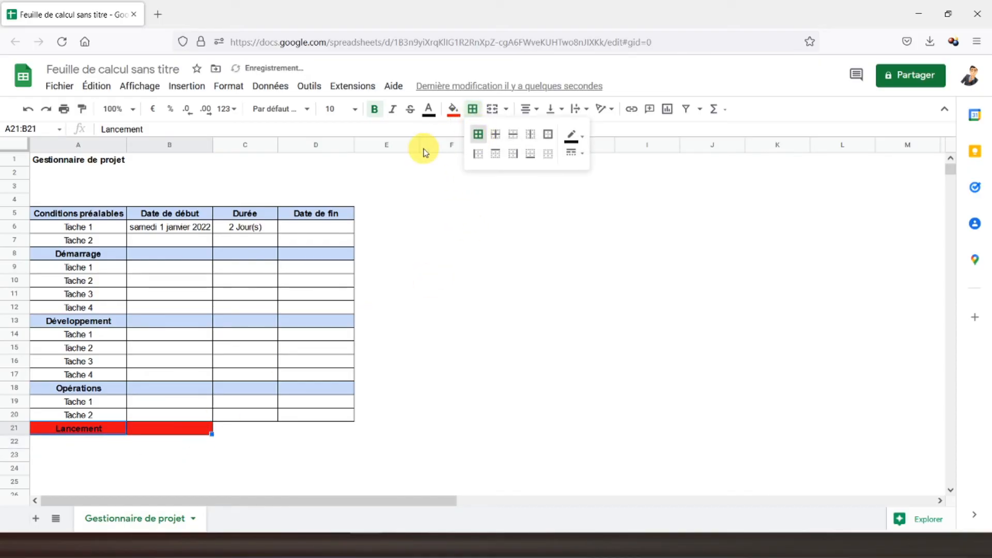
Enter the formula =min(B:B) in cell E5 beside the Date de fin header and widen column E to fit the date
{"action": "left_click", "coordinate": [381, 216]}
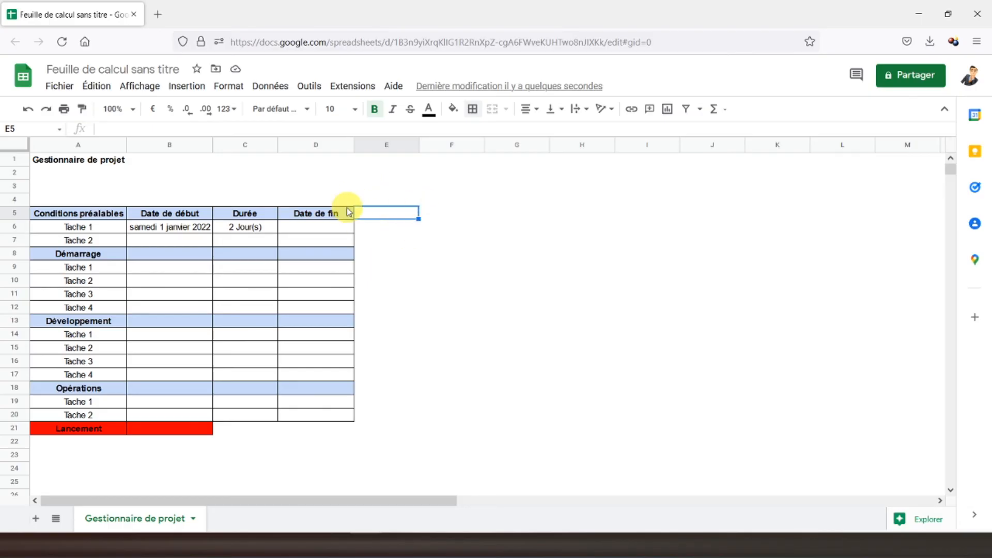
{"action": "type", "text": "=min("}
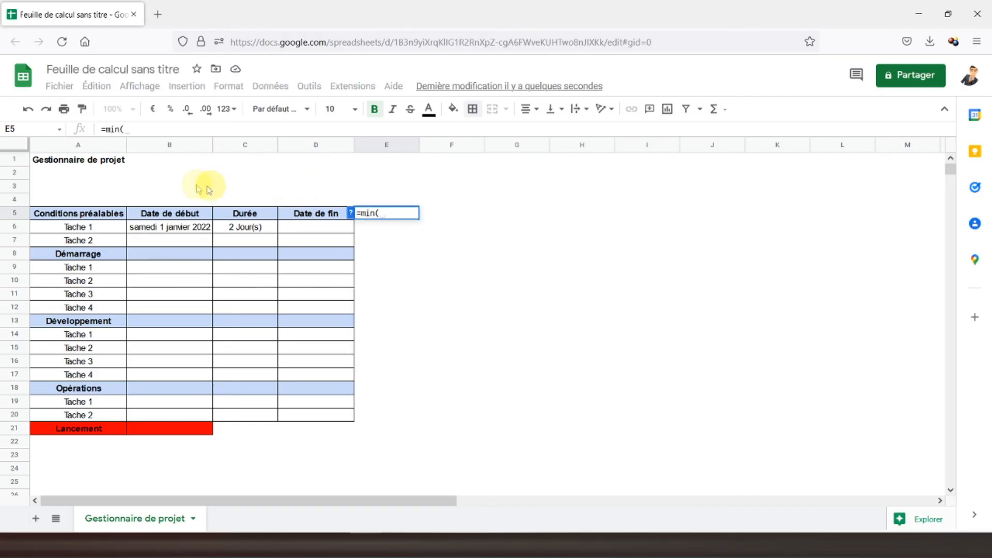
{"action": "left_click", "coordinate": [180, 144]}
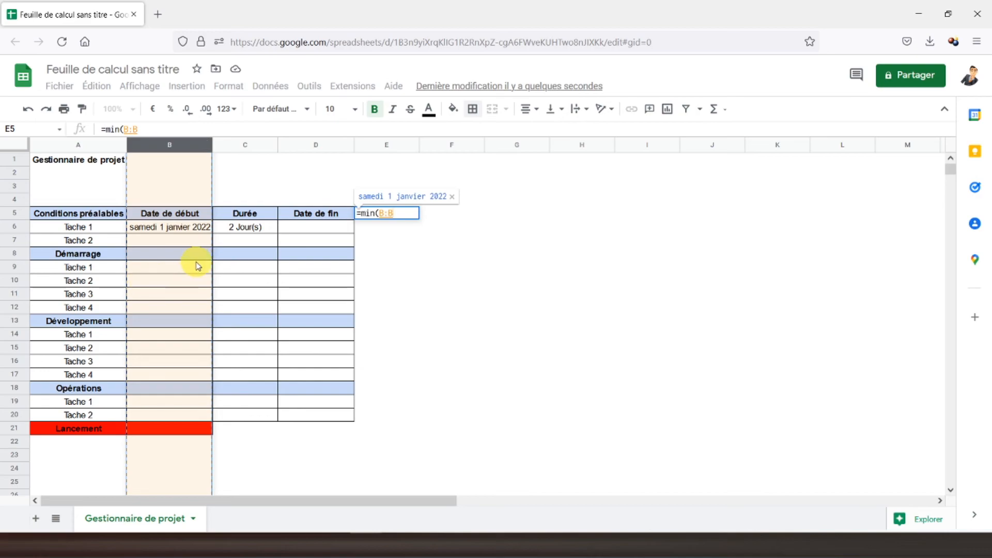
{"action": "type", "text": ")"}
{"action": "key", "text": "Return"}
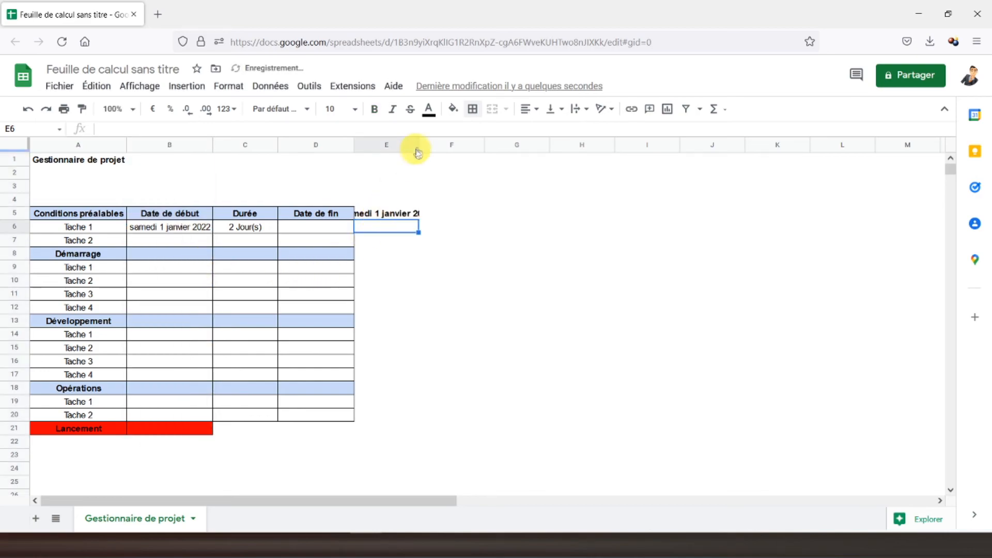
{"action": "left_click_drag", "start_coordinate": [418, 145], "coordinate": [447, 144]}
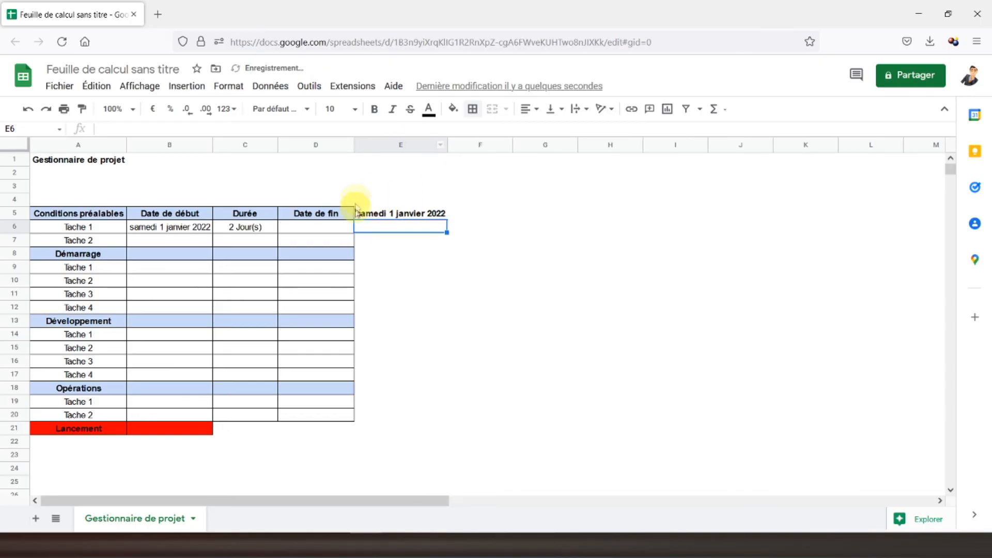
Apply a custom date format of two-digit day, month and year separated by slashes to the header cells E5:Z5
{"action": "left_click", "coordinate": [383, 215]}
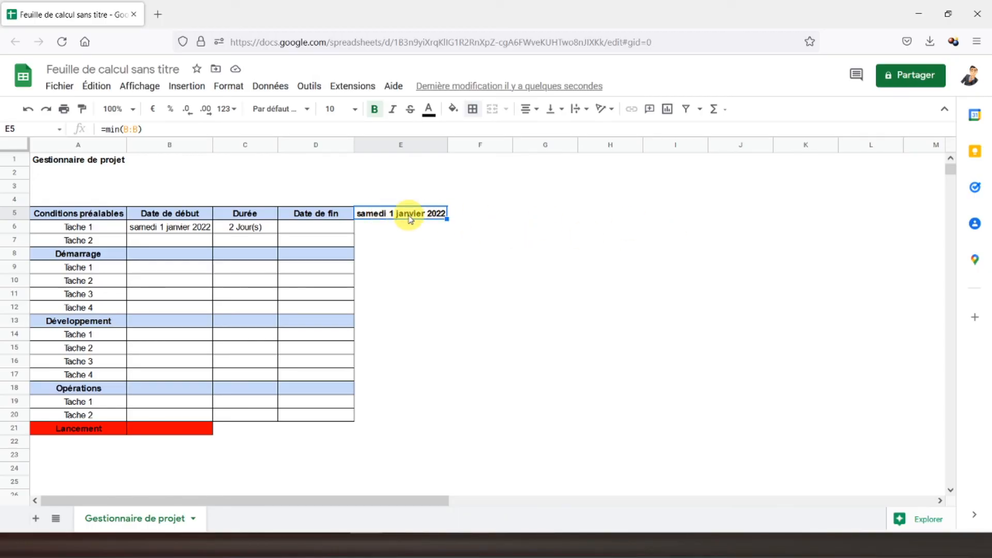
{"action": "key", "text": "ctrl+shift+Right"}
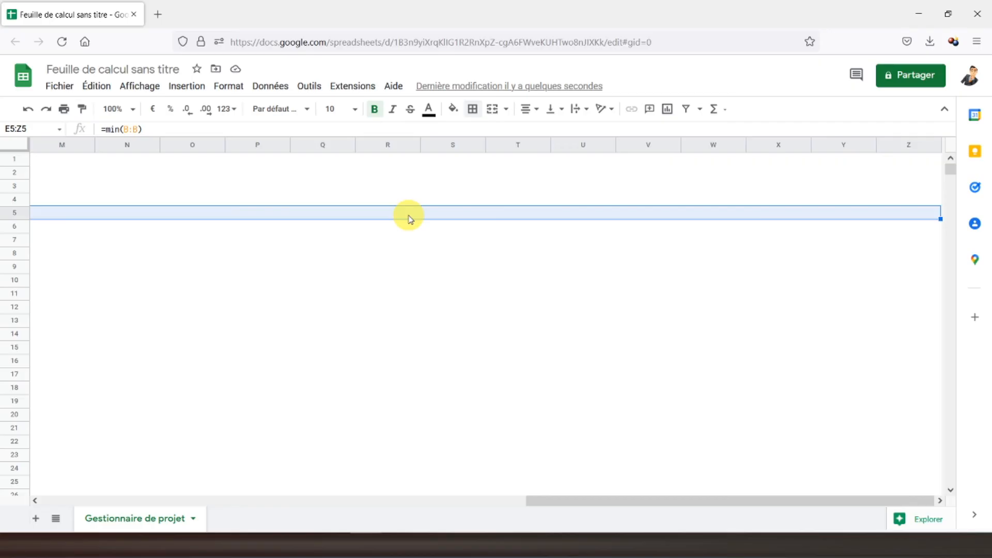
{"action": "left_click_drag", "start_coordinate": [608, 500], "coordinate": [160, 509]}
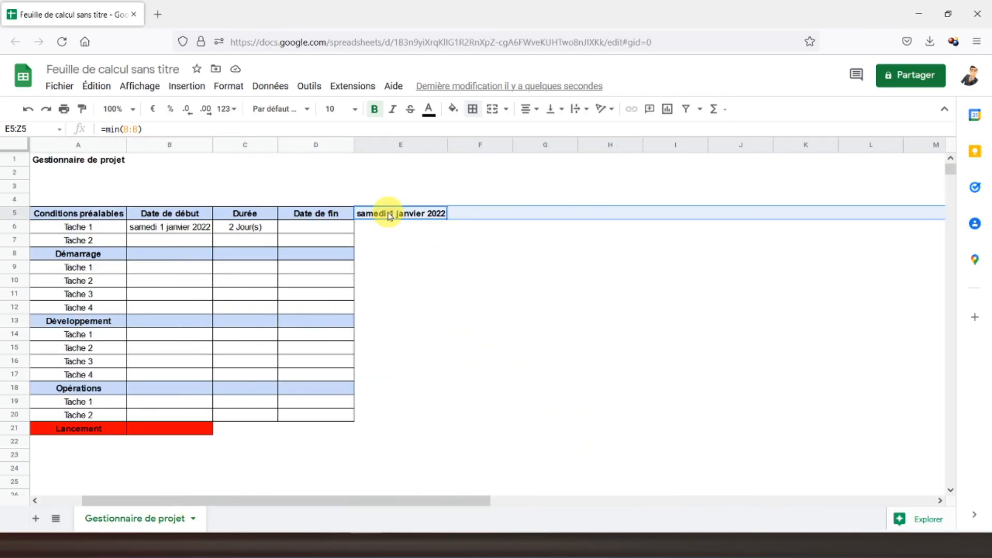
{"action": "left_click", "coordinate": [228, 86]}
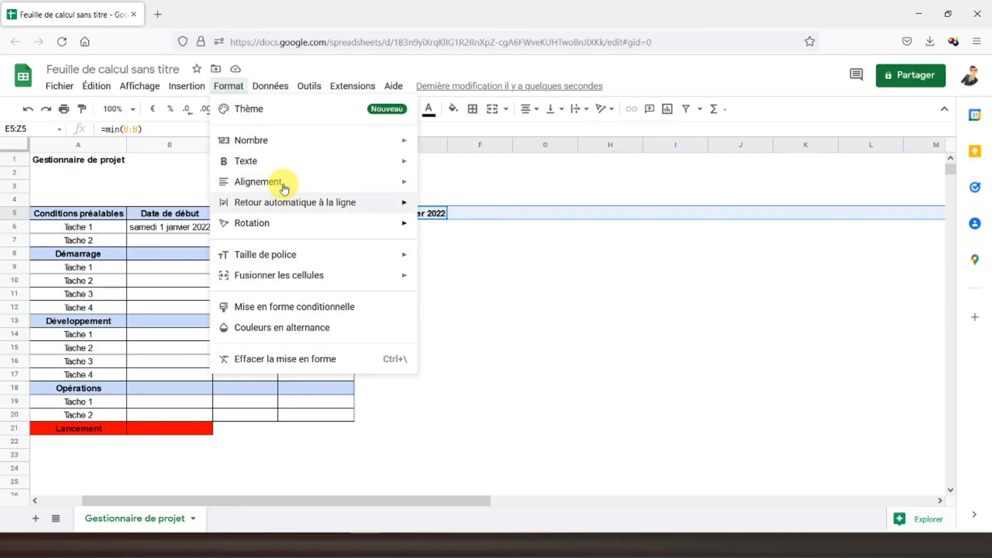
{"action": "mouse_move", "coordinate": [319, 150]}
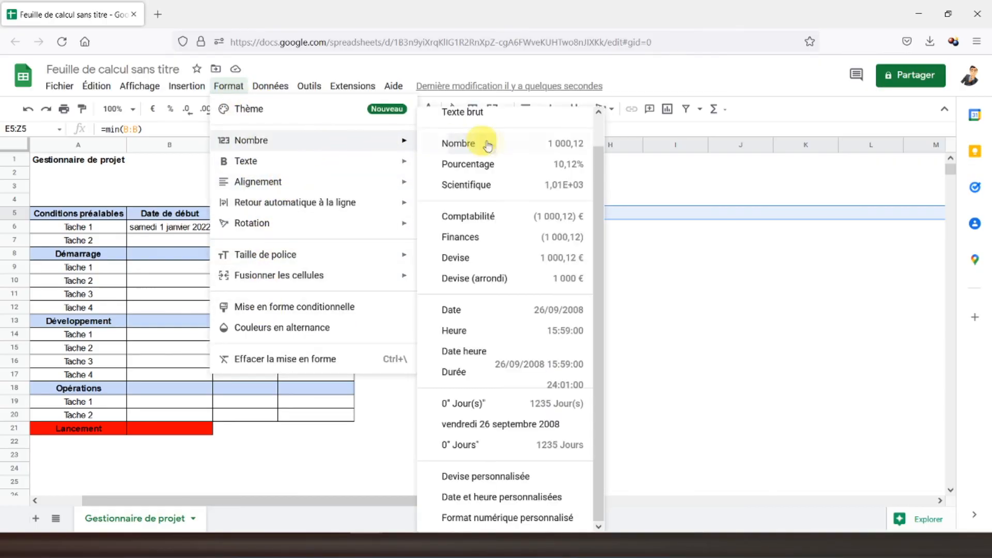
{"action": "left_click", "coordinate": [480, 504]}
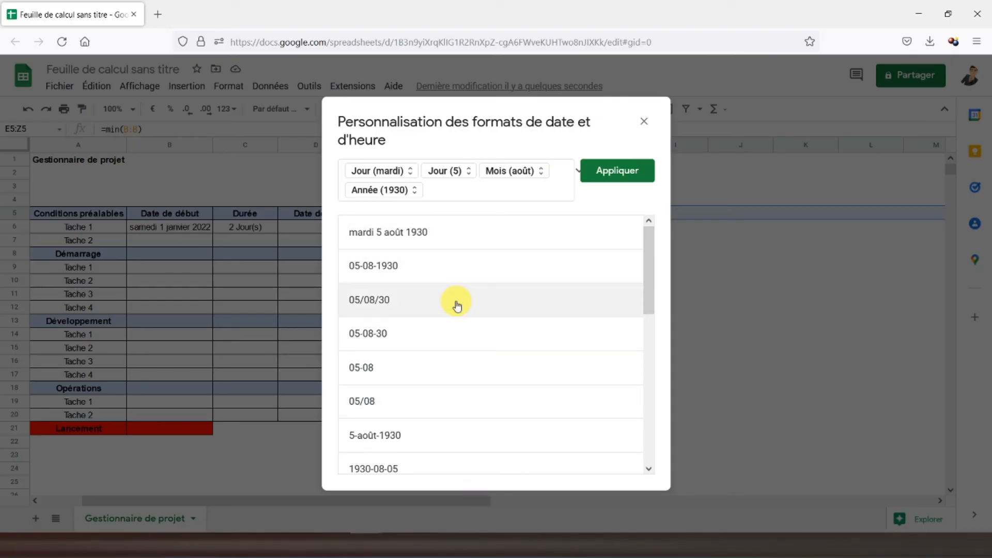
{"action": "scroll", "coordinate": [457, 305], "scroll_direction": "down", "scroll_amount": 5}
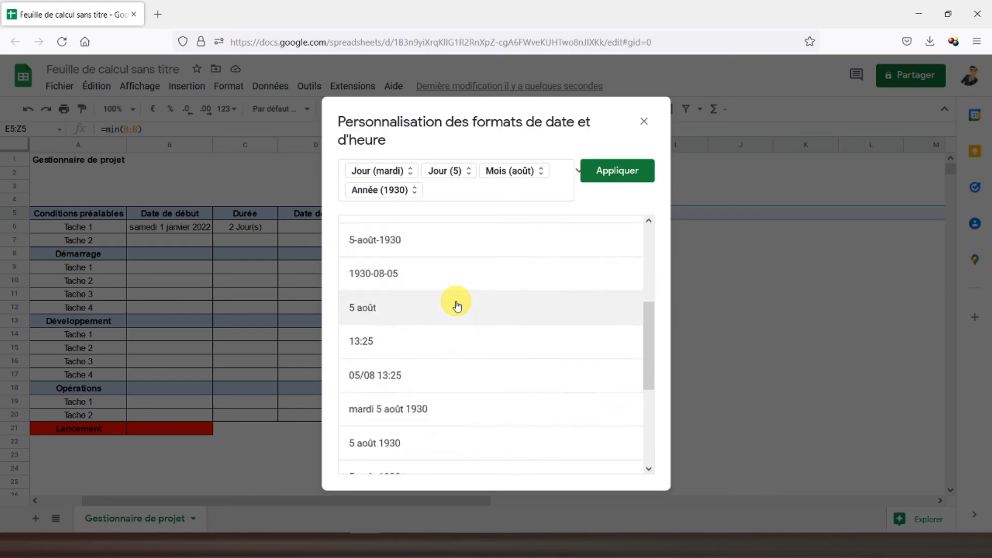
{"action": "scroll", "coordinate": [472, 325], "scroll_direction": "down", "scroll_amount": 3}
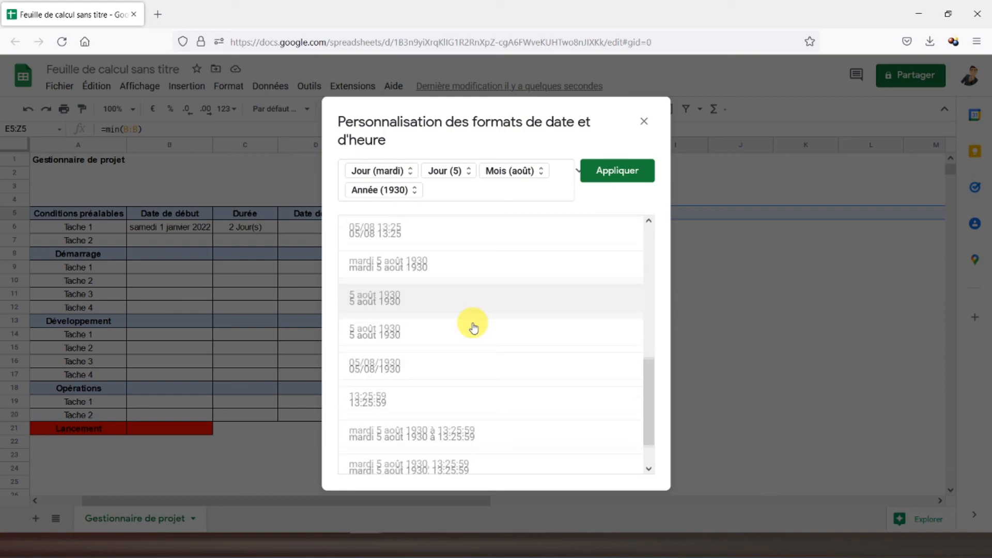
{"action": "scroll", "coordinate": [472, 325], "scroll_direction": "up", "scroll_amount": 8}
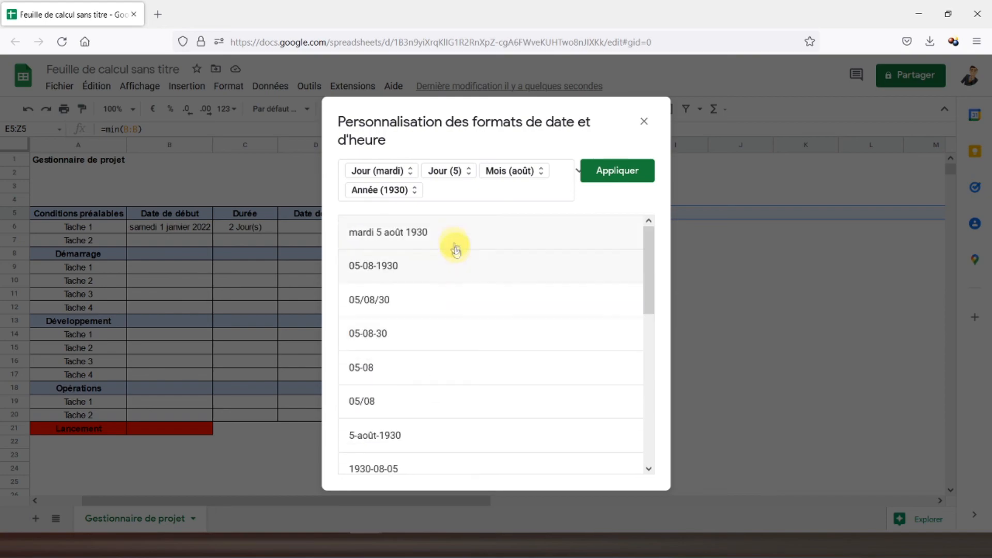
{"action": "left_click", "coordinate": [441, 302]}
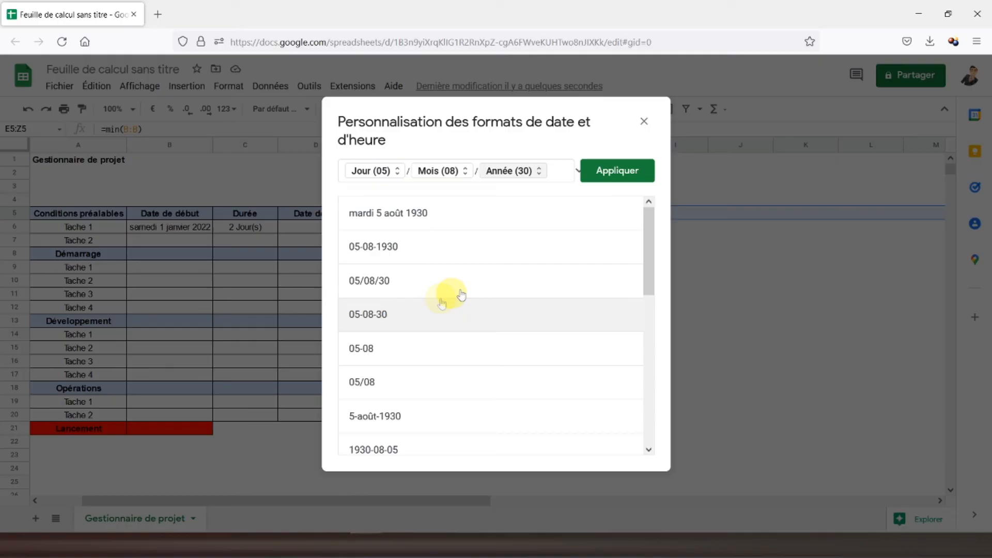
{"action": "left_click", "coordinate": [629, 178]}
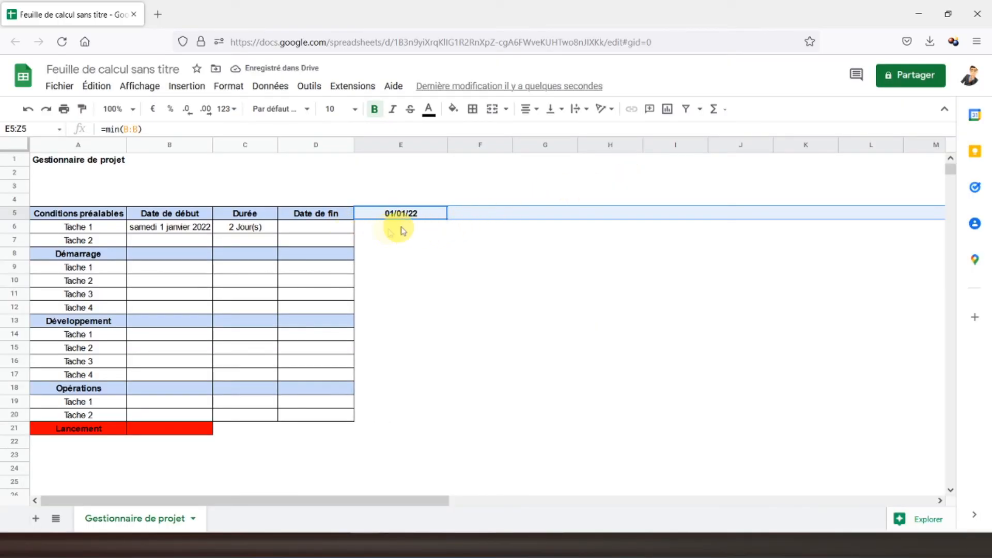
Fit the width of column E to the date in its header cell
{"action": "double_click", "coordinate": [447, 148]}
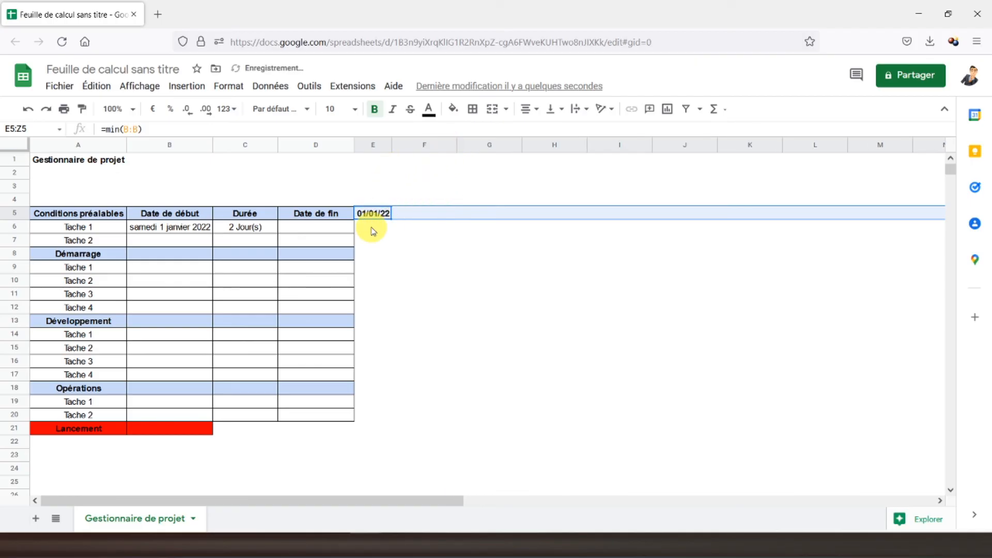
{"action": "right_click", "coordinate": [391, 148]}
{"action": "mouse_move", "coordinate": [411, 232]}
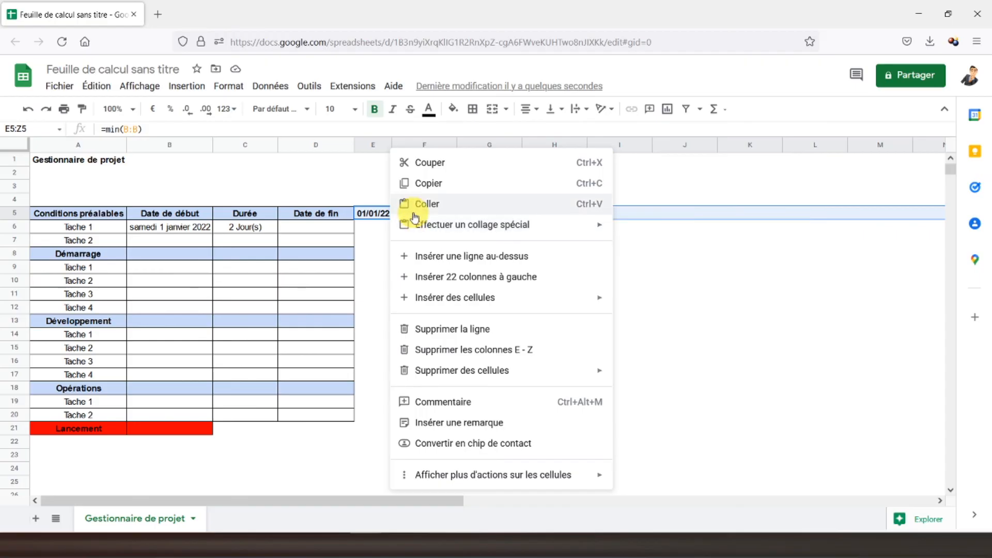
{"action": "left_click", "coordinate": [372, 213]}
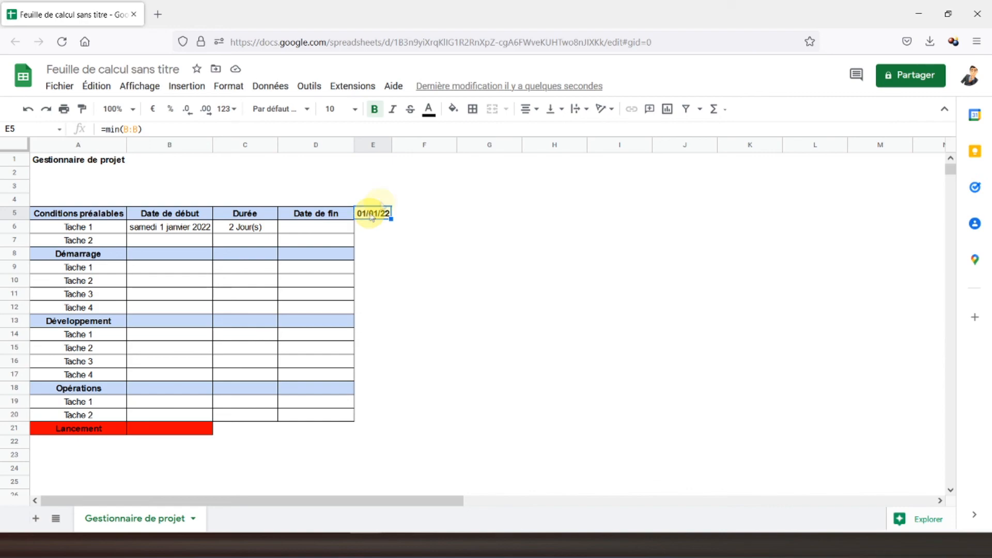
Check the pixel width of column E in its resize settings and close them without changes
{"action": "left_click", "coordinate": [377, 145]}
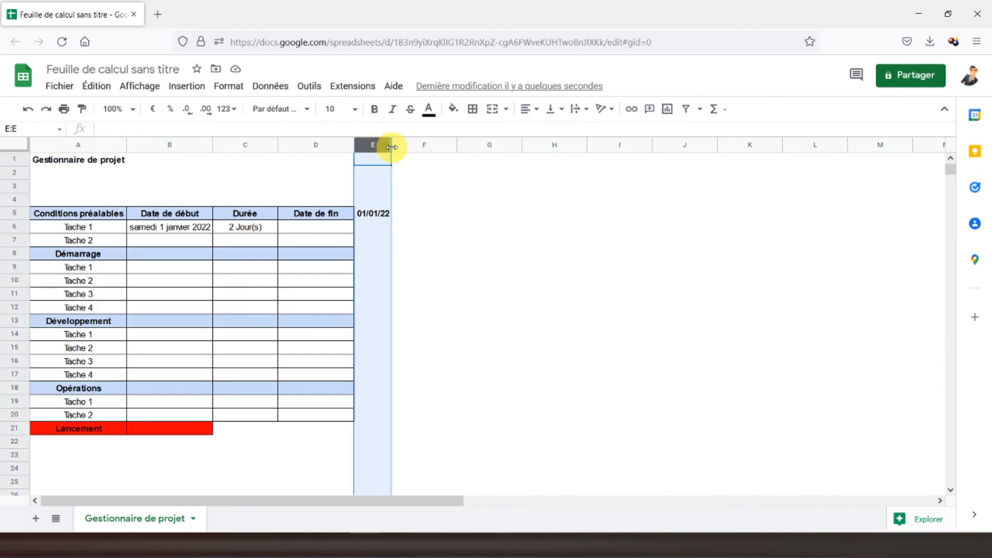
{"action": "right_click", "coordinate": [392, 149]}
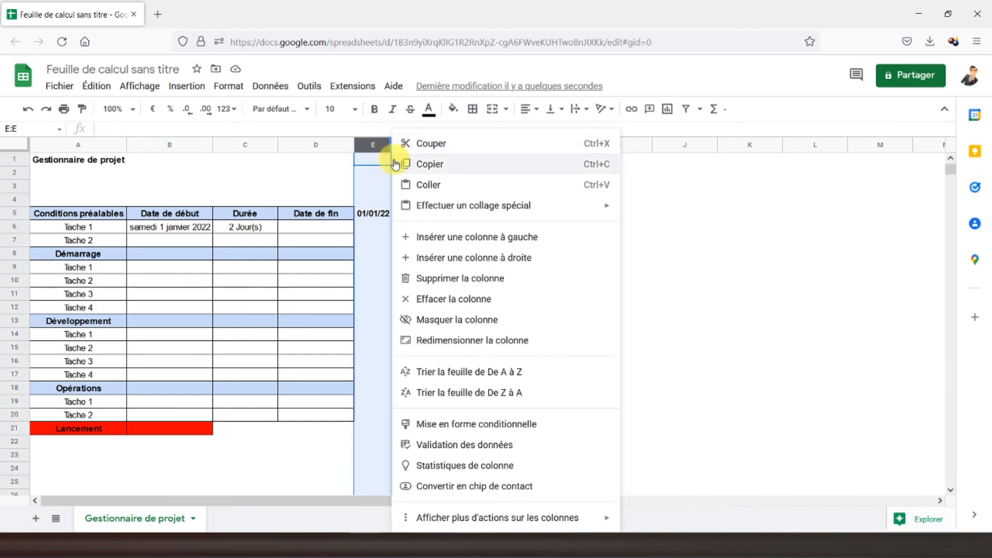
{"action": "left_click", "coordinate": [434, 340]}
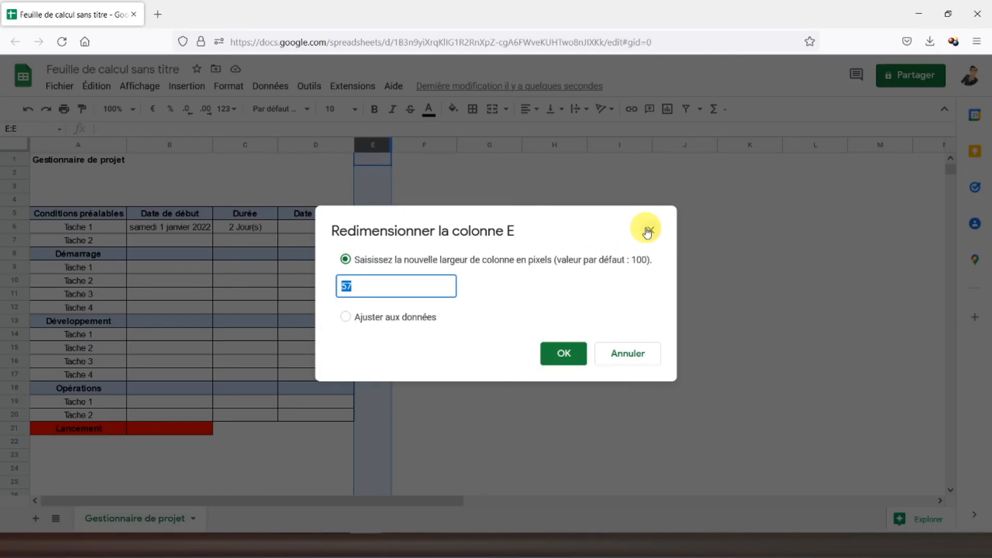
{"action": "left_click", "coordinate": [637, 352]}
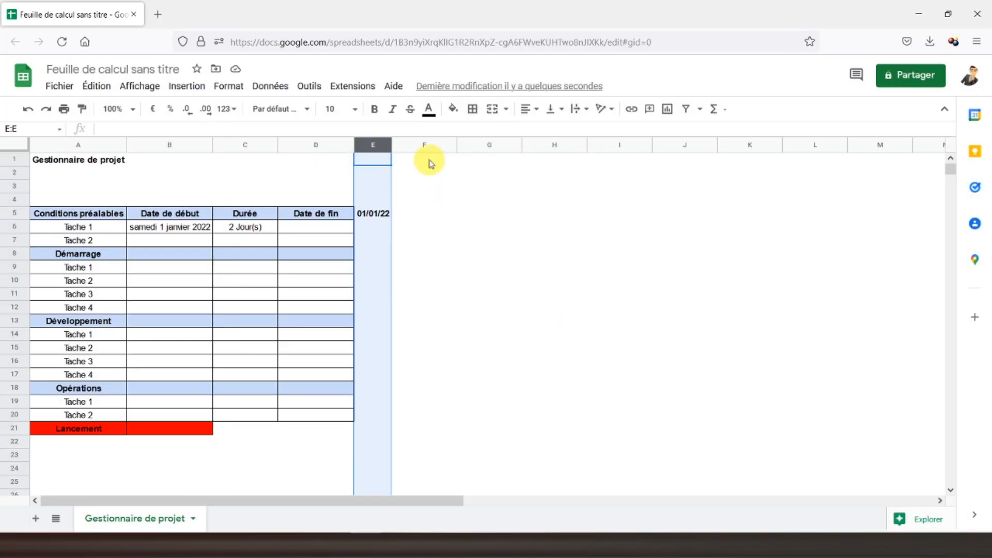
Resize columns F to Z to a width of 57 pixels
{"action": "left_click", "coordinate": [424, 149]}
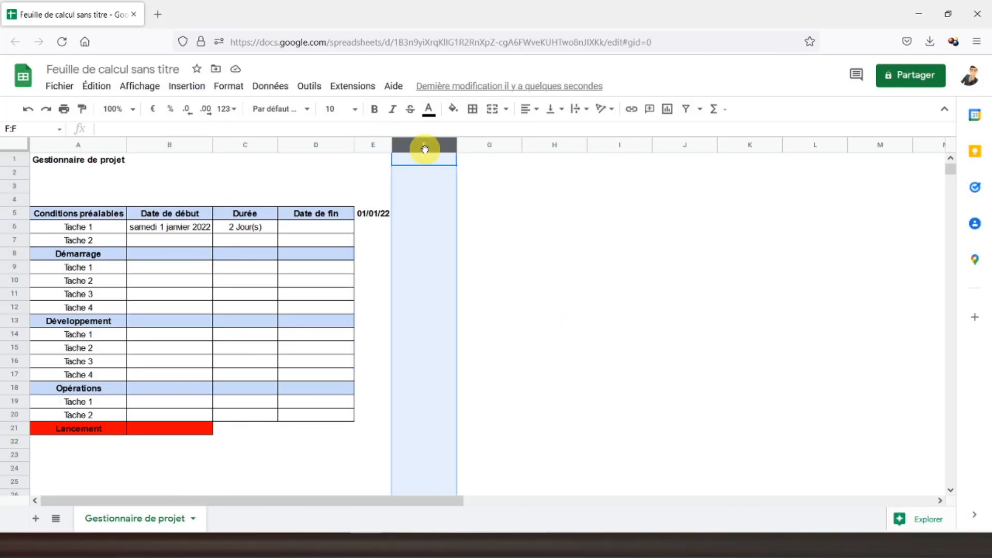
{"action": "key", "text": "ctrl+shift+Right"}
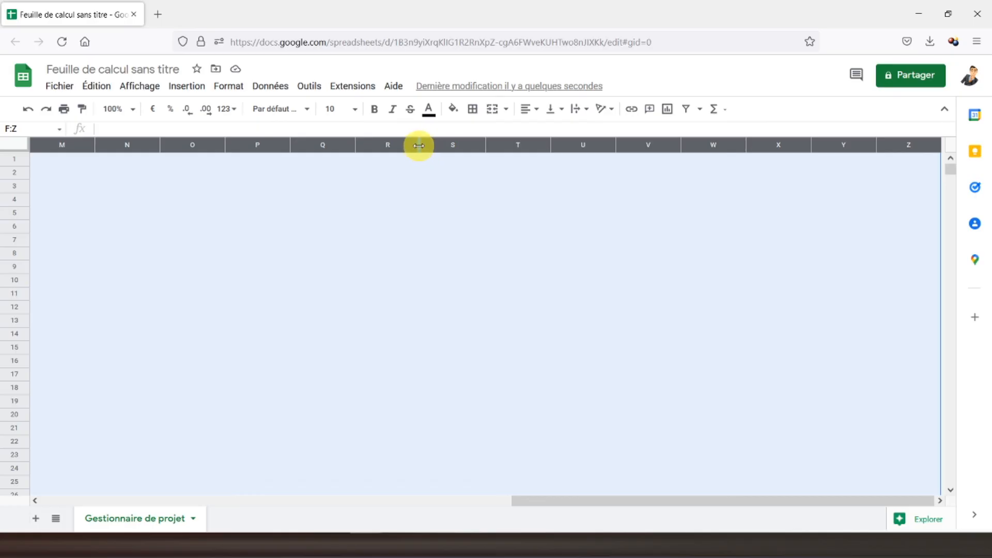
{"action": "right_click", "coordinate": [418, 146]}
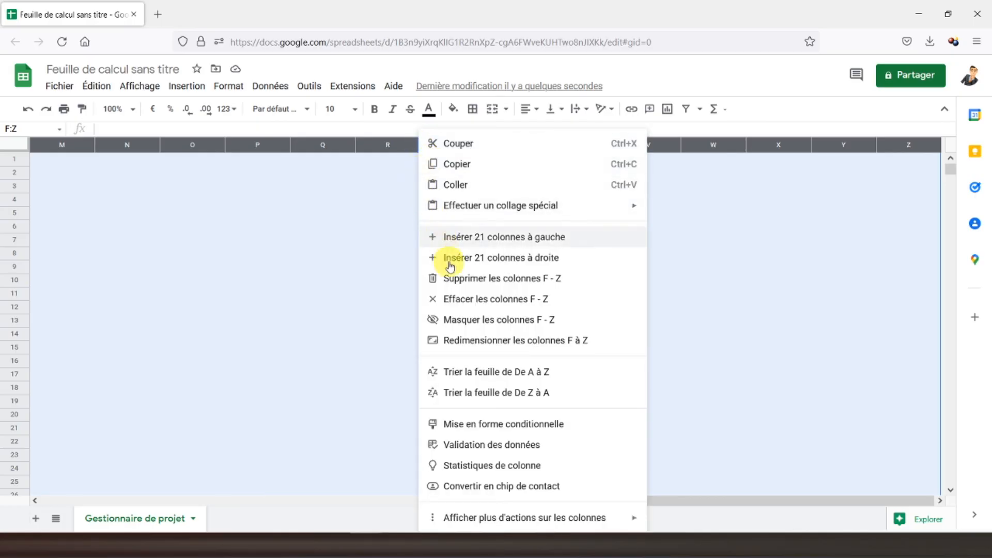
{"action": "left_click", "coordinate": [476, 341]}
{"action": "type", "text": "57"}
{"action": "key", "text": "Return"}
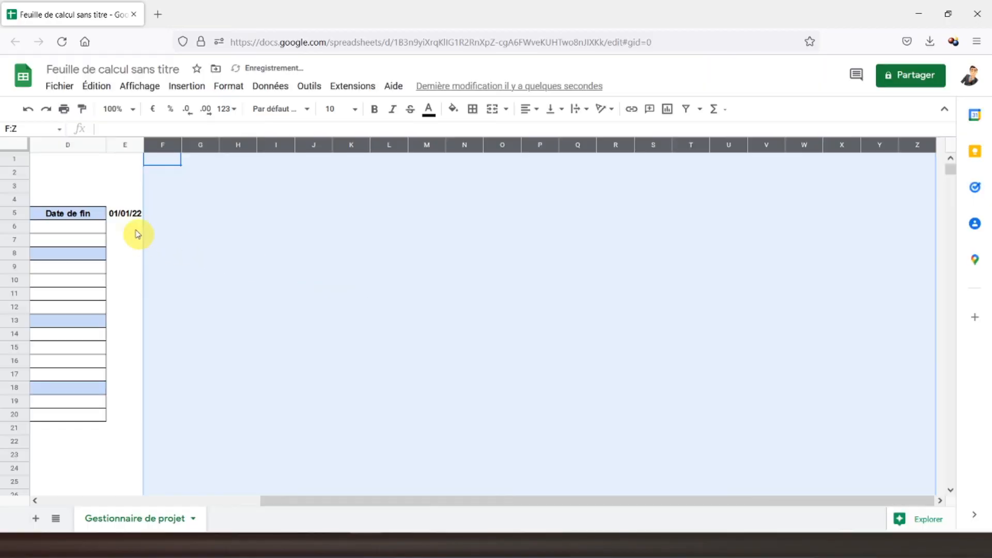
{"action": "left_click", "coordinate": [135, 213]}
{"action": "key", "text": "Left"}
{"action": "key", "text": "Left"}
{"action": "key", "text": "Left"}
{"action": "key", "text": "Left"}
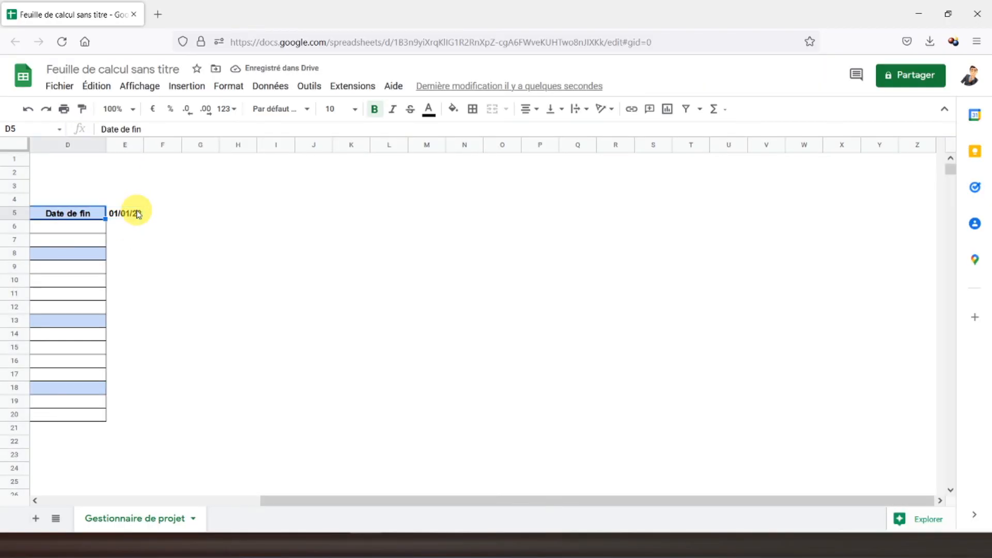
{"action": "key", "text": "Right"}
{"action": "key", "text": "Right"}
{"action": "key", "text": "Right"}
{"action": "key", "text": "Right"}
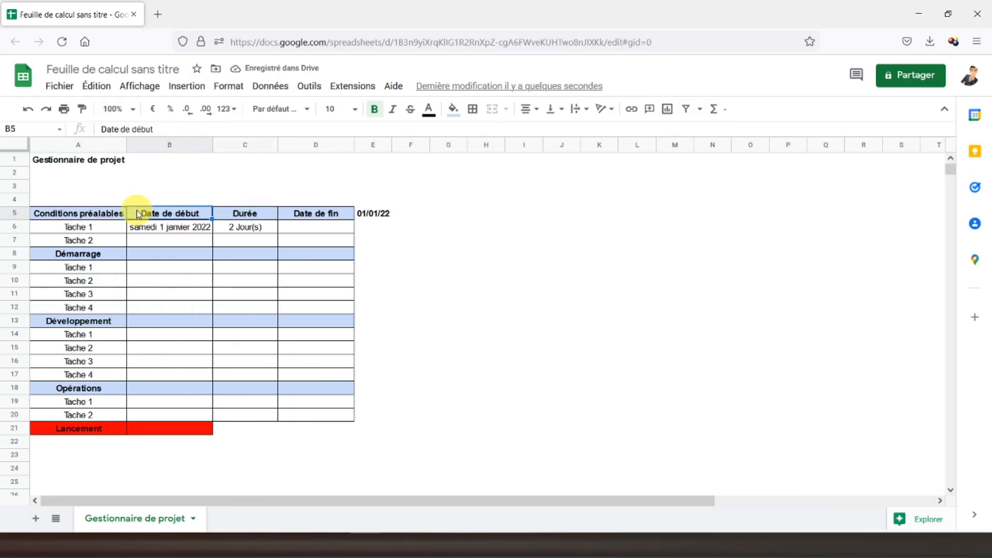